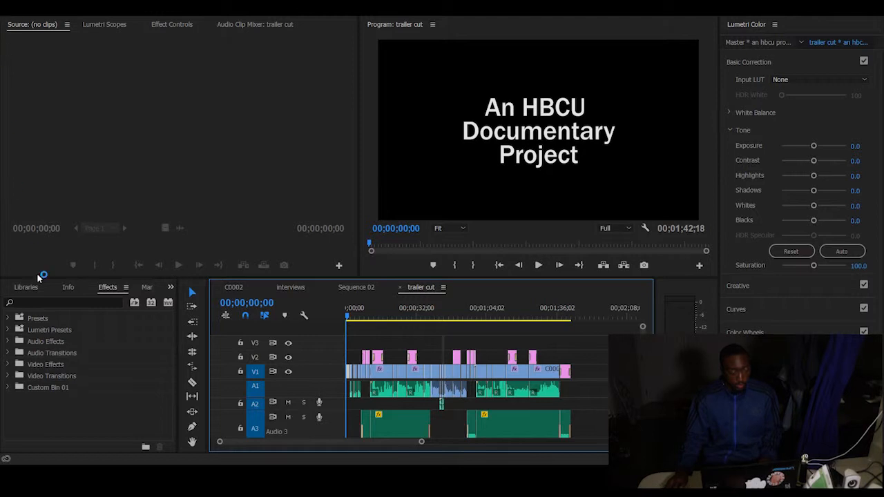
Show the Doc Edit 1 project contents and browse its clips, titles, sequences and bins.
{"action": "left_click", "coordinate": [59, 255]}
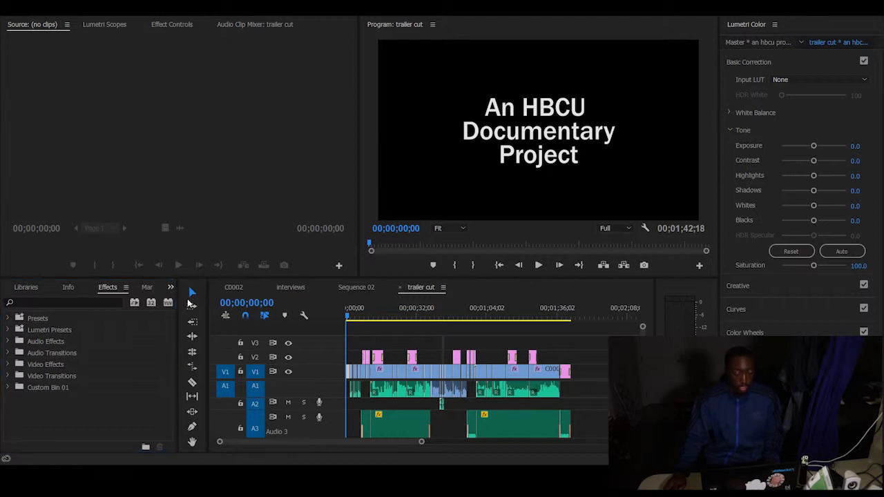
{"action": "key", "text": "shift+1"}
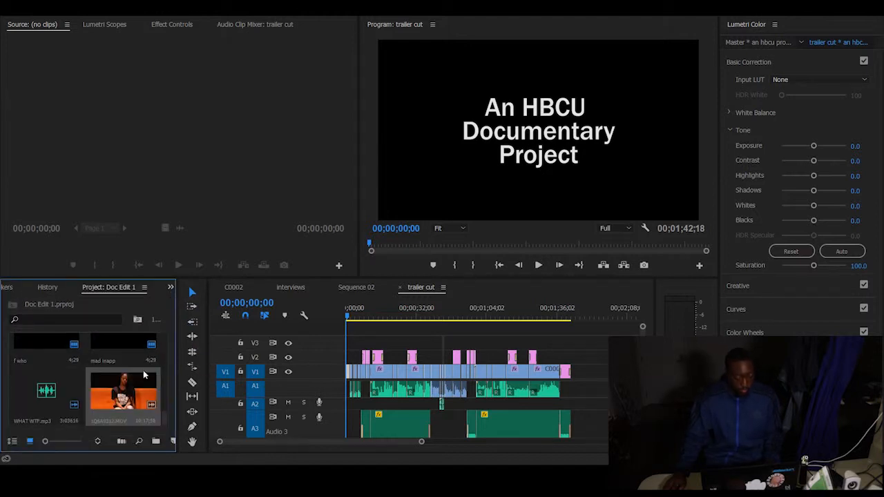
{"action": "scroll", "coordinate": [120, 378], "scroll_direction": "up", "scroll_amount": 6}
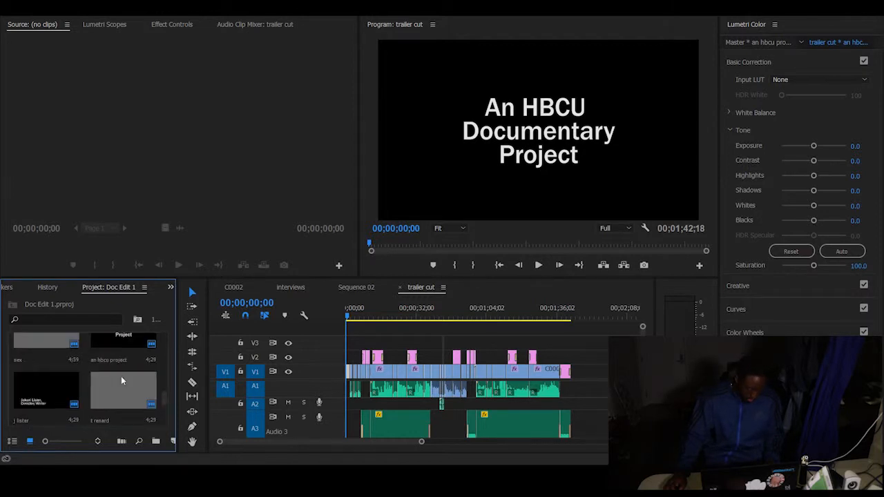
{"action": "scroll", "coordinate": [114, 384], "scroll_direction": "down", "scroll_amount": 3}
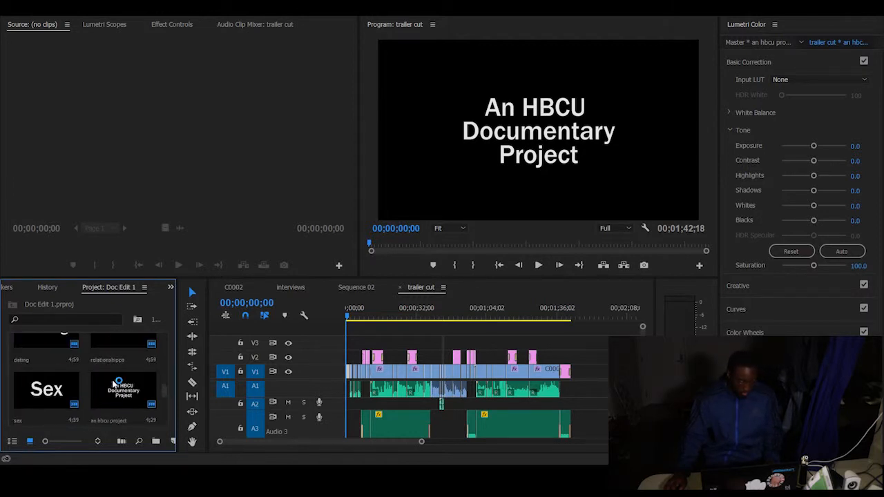
{"action": "scroll", "coordinate": [93, 387], "scroll_direction": "up", "scroll_amount": 5}
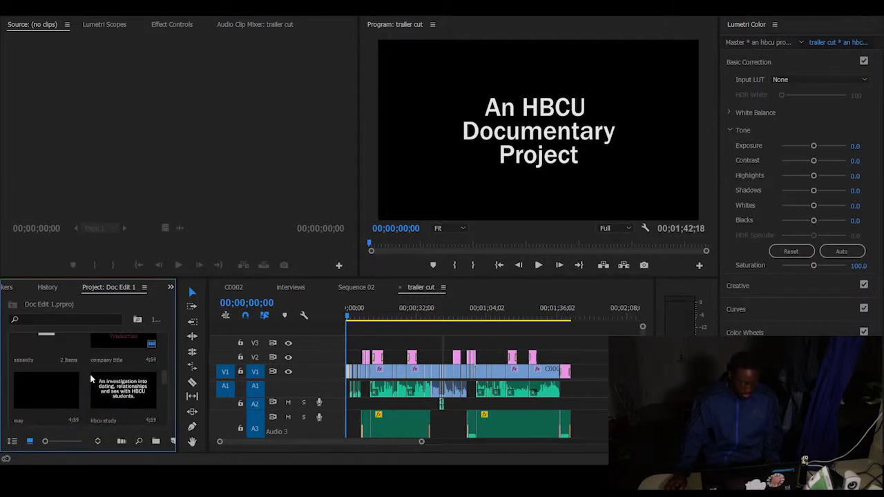
{"action": "scroll", "coordinate": [86, 374], "scroll_direction": "up", "scroll_amount": 3}
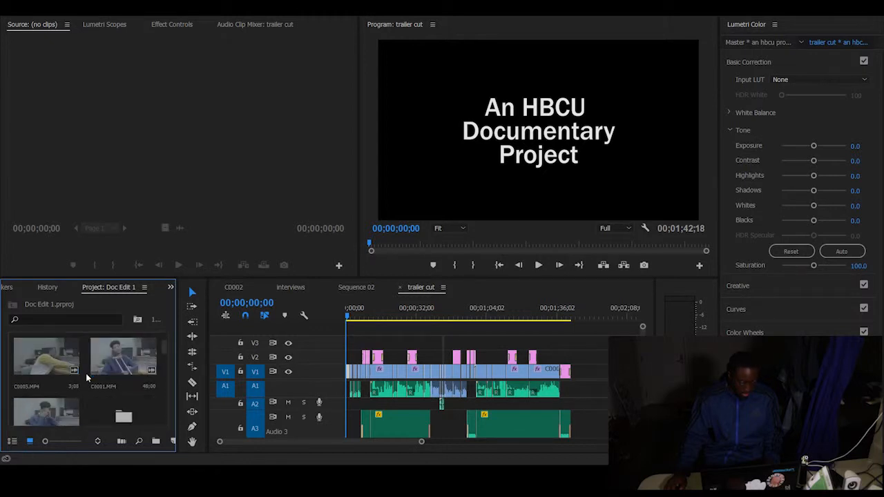
{"action": "scroll", "coordinate": [90, 373], "scroll_direction": "down", "scroll_amount": 2}
{"action": "scroll", "coordinate": [104, 371], "scroll_direction": "down", "scroll_amount": 3}
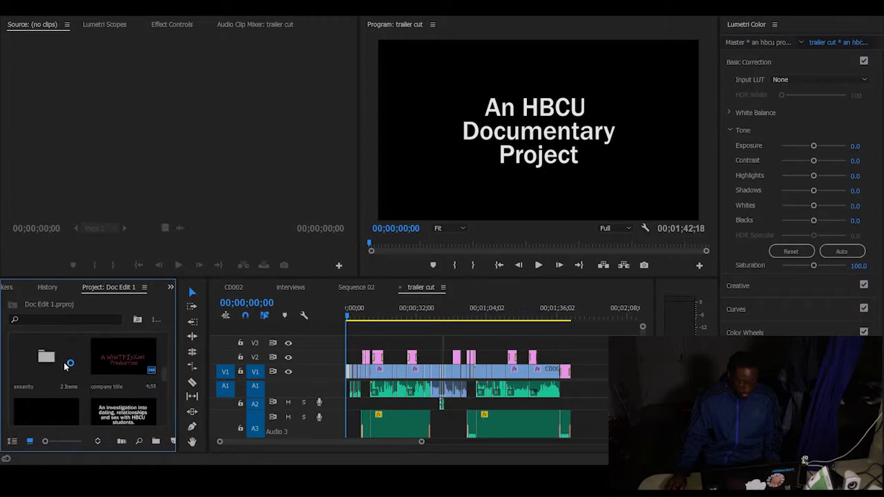
{"action": "scroll", "coordinate": [66, 366], "scroll_direction": "down", "scroll_amount": 1}
{"action": "scroll", "coordinate": [69, 374], "scroll_direction": "down", "scroll_amount": 4}
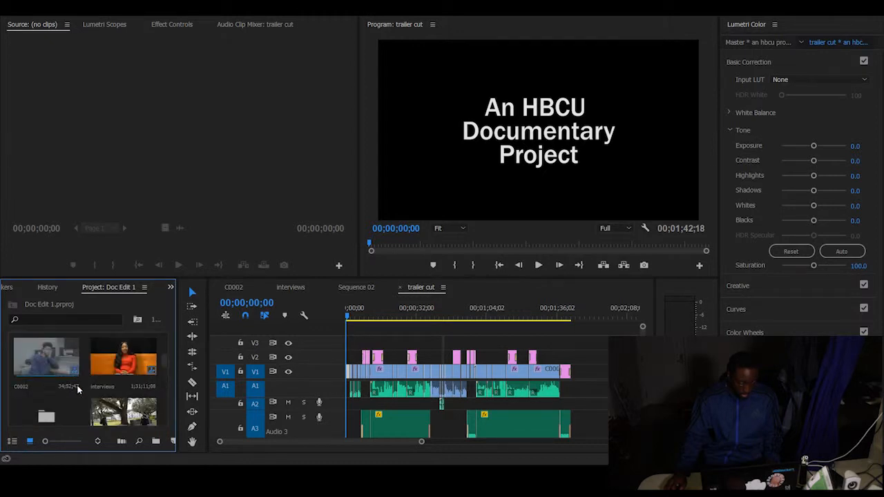
{"action": "scroll", "coordinate": [103, 373], "scroll_direction": "down", "scroll_amount": 3}
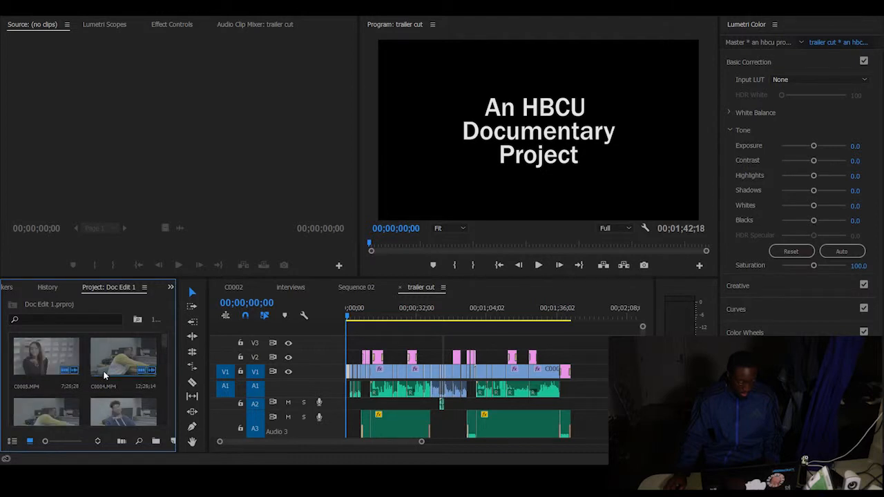
{"action": "scroll", "coordinate": [78, 393], "scroll_direction": "down", "scroll_amount": 1}
Select the Day 1 bin and look through the title clips further along in the project.
{"action": "left_click", "coordinate": [61, 363]}
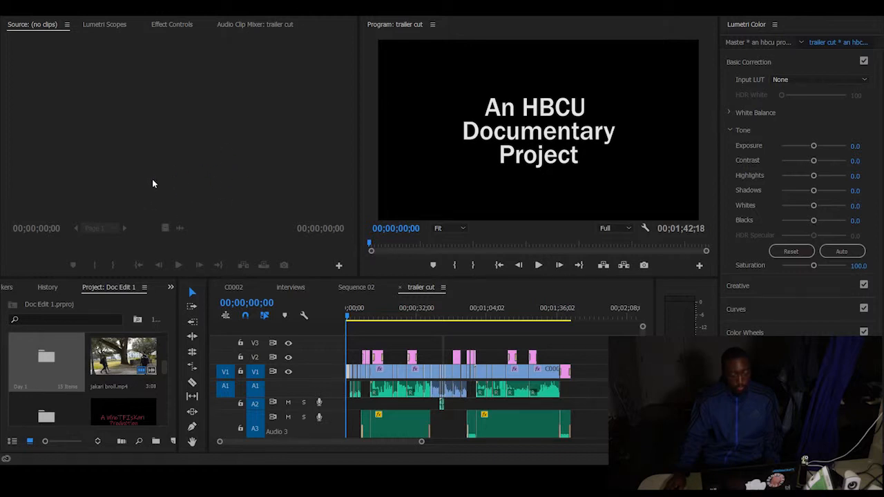
{"action": "left_click", "coordinate": [292, 162]}
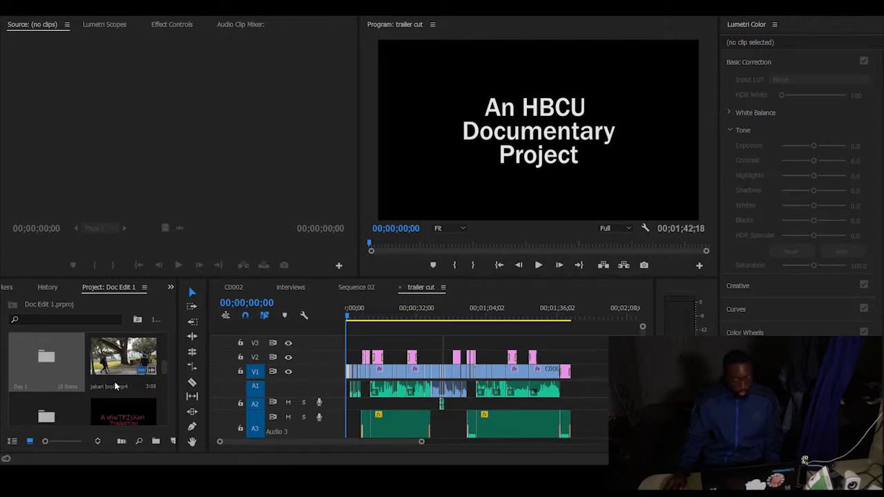
{"action": "scroll", "coordinate": [124, 376], "scroll_direction": "down", "scroll_amount": 6}
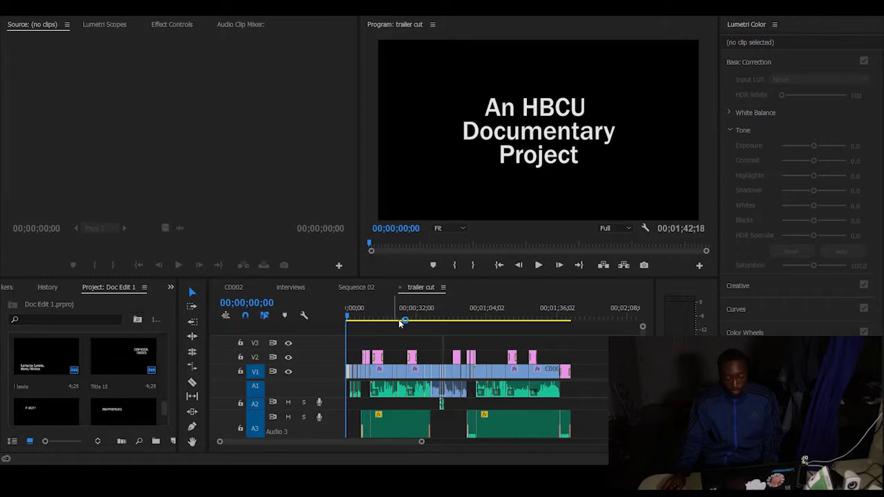
Scrub through the trailer cut sequence from its start to 00;00;31;03.
{"action": "left_click", "coordinate": [353, 317]}
{"action": "left_click_drag", "start_coordinate": [353, 317], "coordinate": [414, 323]}
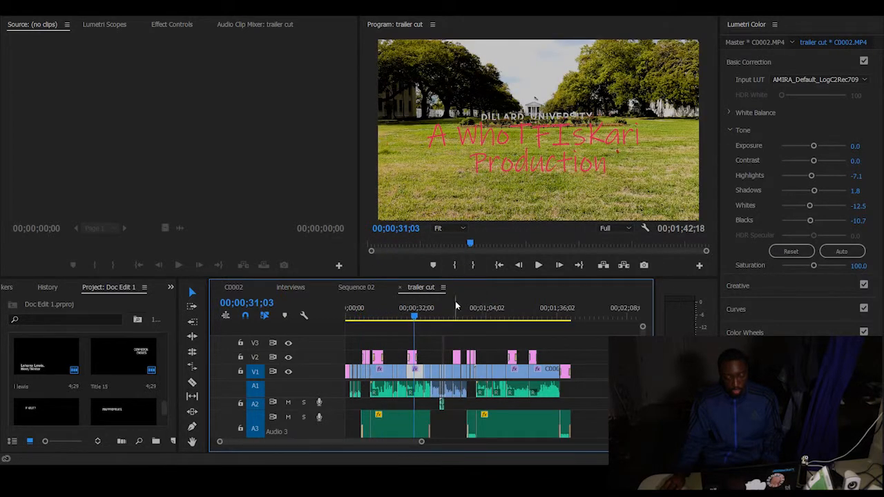
Switch to Sequence 02 and skim its footage from the beginning to 00;07;34;19 and on to the last clips.
{"action": "left_click", "coordinate": [349, 290]}
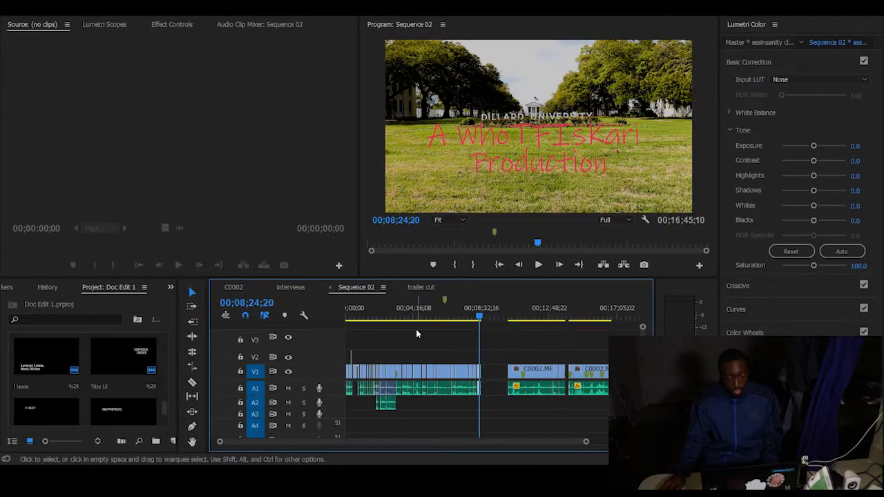
{"action": "left_click", "coordinate": [356, 317]}
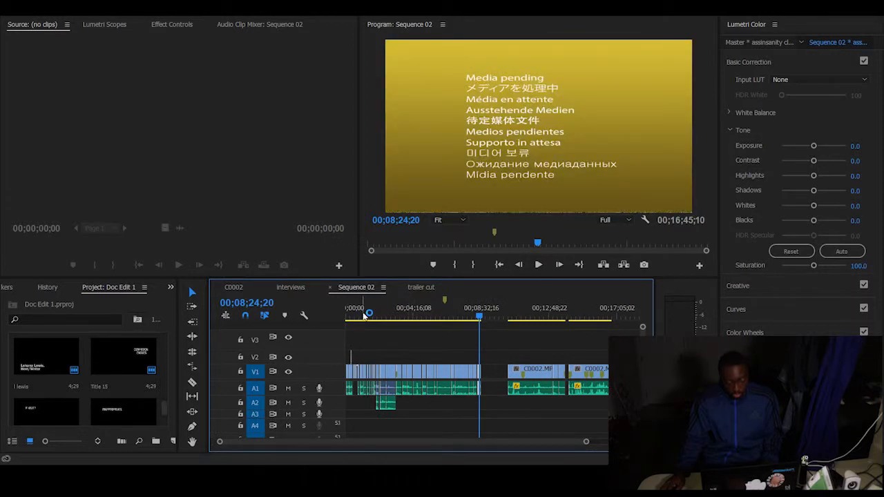
{"action": "left_click_drag", "start_coordinate": [373, 320], "coordinate": [433, 318]}
{"action": "left_click", "coordinate": [467, 318]}
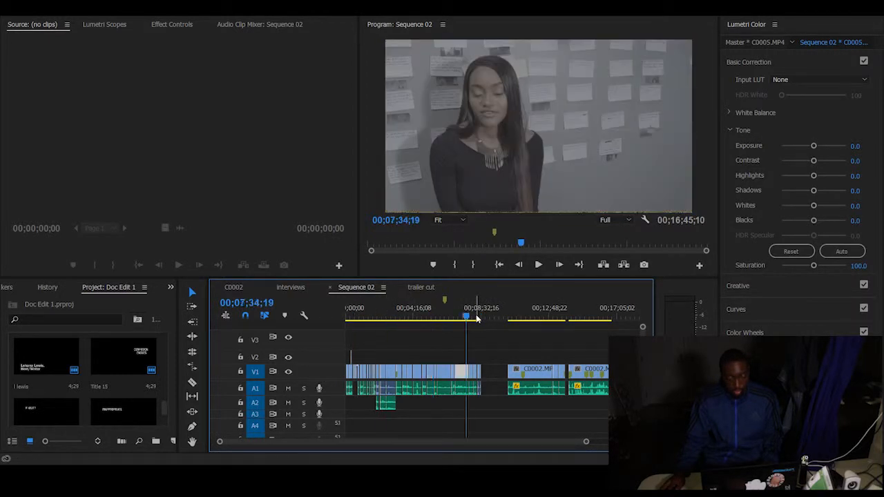
{"action": "scroll", "coordinate": [482, 322], "scroll_direction": "down", "scroll_amount": 3}
{"action": "scroll", "coordinate": [480, 322], "scroll_direction": "down", "scroll_amount": 2}
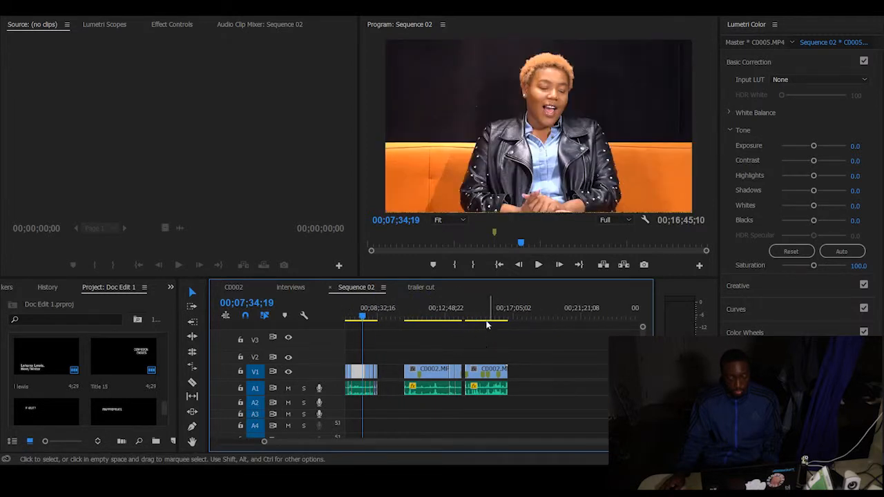
{"action": "scroll", "coordinate": [455, 338], "scroll_direction": "up", "scroll_amount": 3}
{"action": "scroll", "coordinate": [450, 336], "scroll_direction": "up", "scroll_amount": 2}
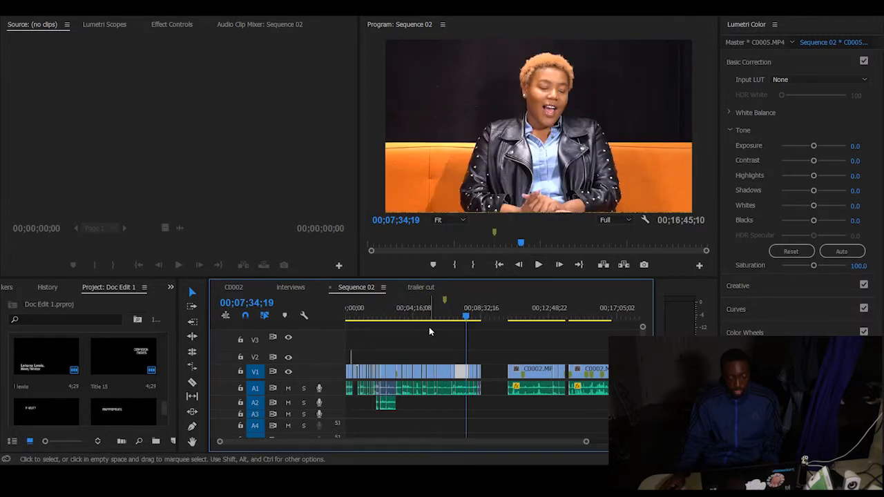
Switch to the interviews sequence, show more of its timeline and preview the footage at 00;53;52;23.
{"action": "left_click", "coordinate": [307, 289]}
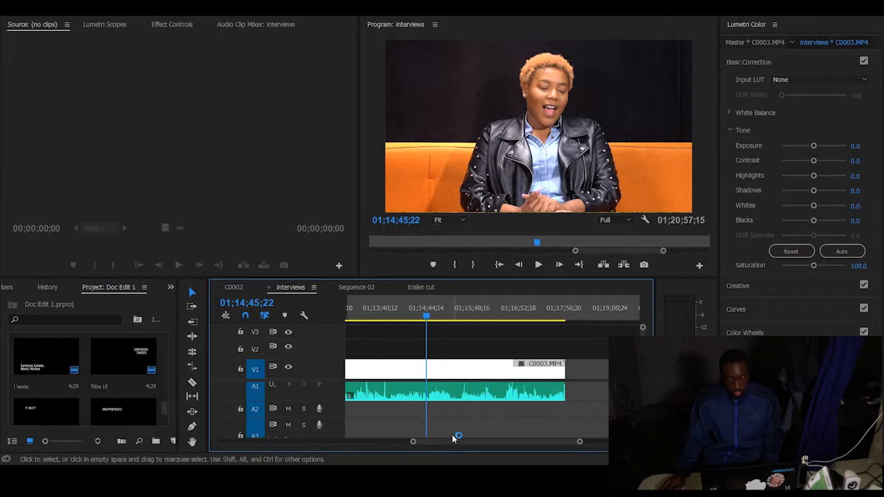
{"action": "key", "text": "minus"}
{"action": "key", "text": "minus"}
{"action": "key", "text": "minus"}
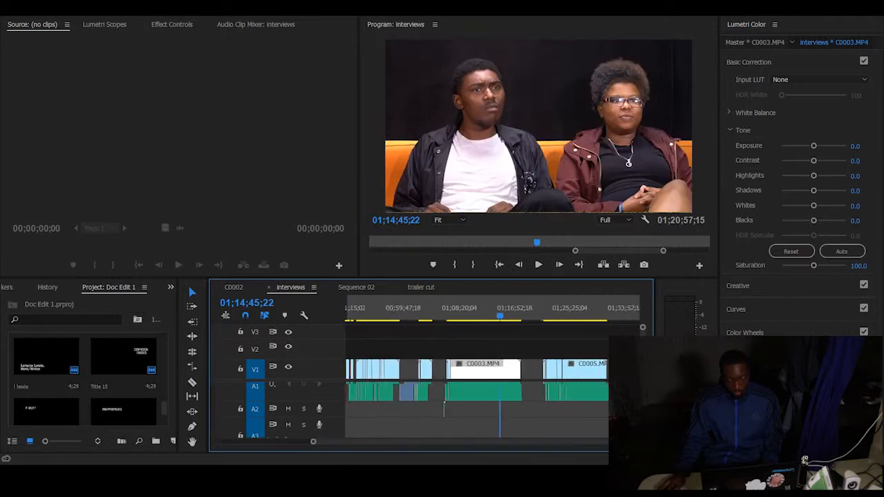
{"action": "left_click_drag", "start_coordinate": [306, 444], "coordinate": [262, 442]}
{"action": "left_click", "coordinate": [455, 321]}
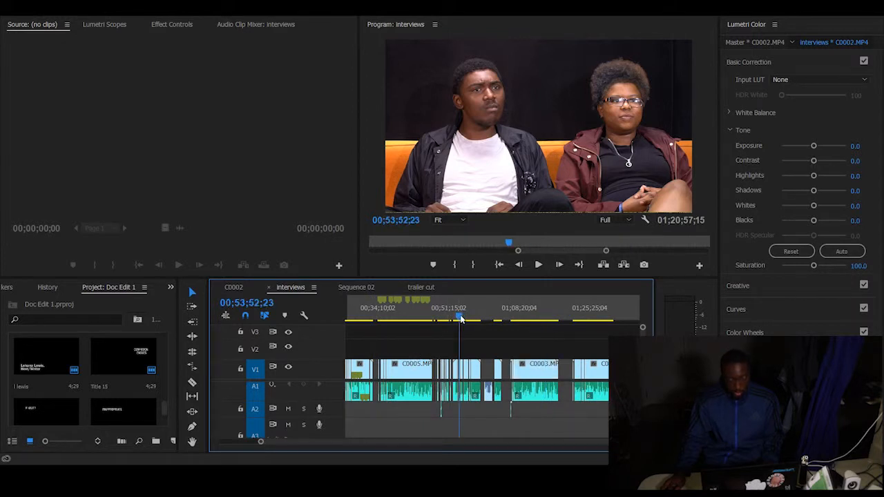
Review the interviews at several earlier points back to the sequence start, and at 01;26;59;21 near its end.
{"action": "left_click", "coordinate": [406, 319]}
{"action": "scroll", "coordinate": [366, 321], "scroll_direction": "left", "scroll_amount": 3}
{"action": "left_click", "coordinate": [475, 319]}
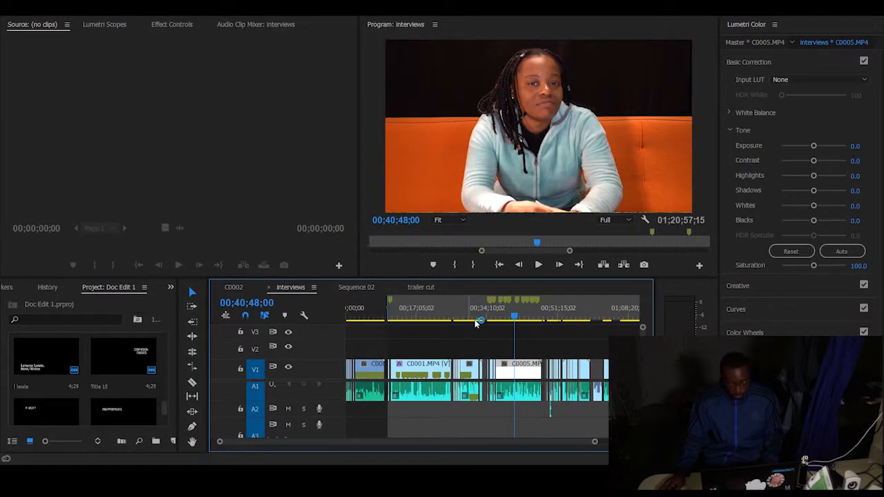
{"action": "left_click_drag", "start_coordinate": [427, 319], "coordinate": [425, 319]}
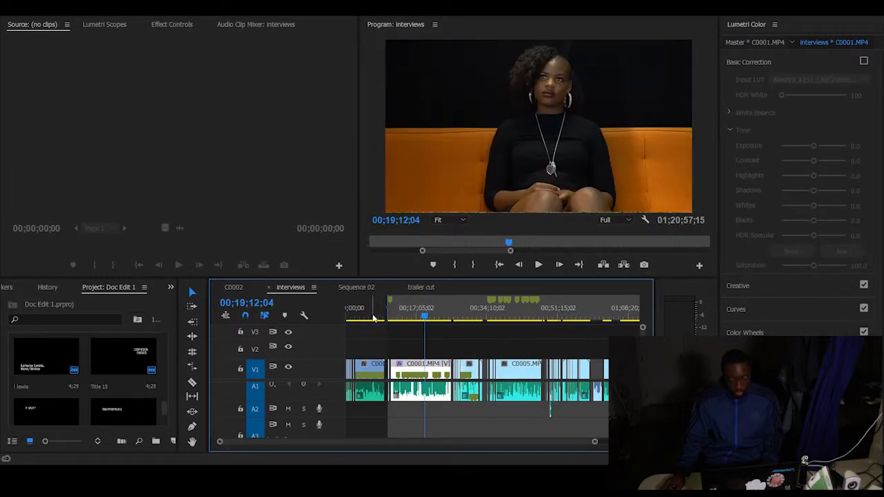
{"action": "left_click", "coordinate": [373, 318]}
{"action": "left_click_drag", "start_coordinate": [371, 318], "coordinate": [347, 317]}
{"action": "scroll", "coordinate": [469, 334], "scroll_direction": "down", "scroll_amount": 3}
{"action": "scroll", "coordinate": [470, 339], "scroll_direction": "down", "scroll_amount": 2}
{"action": "left_click", "coordinate": [597, 318]}
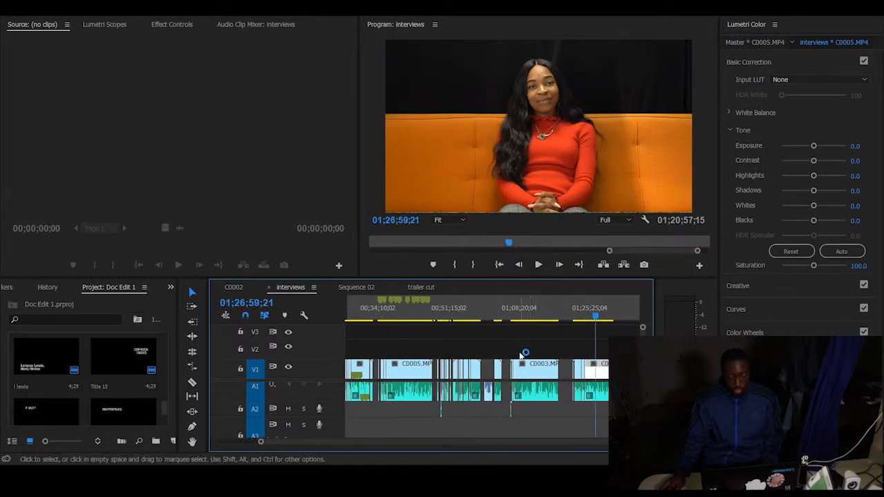
Switch to the C0002 sequence and preview its C0004.MP4 footage and the shot at 00;04;20;46.
{"action": "left_click", "coordinate": [245, 287]}
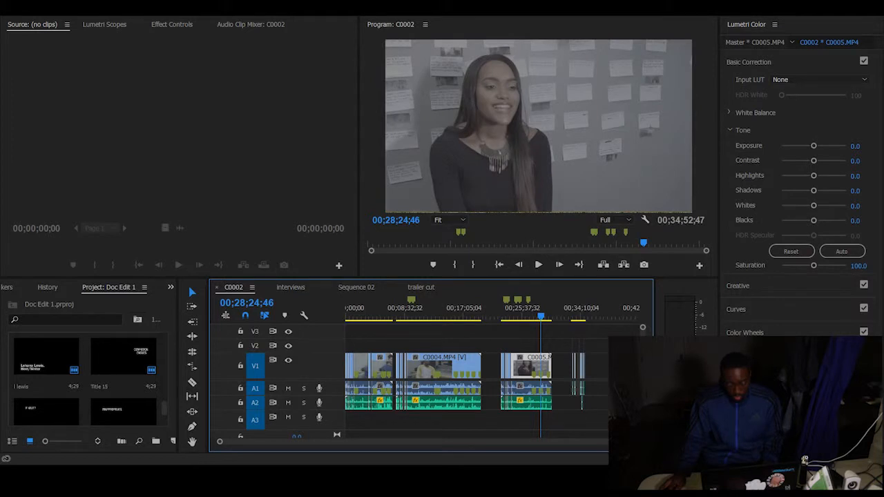
{"action": "left_click", "coordinate": [435, 318]}
{"action": "left_click", "coordinate": [376, 318]}
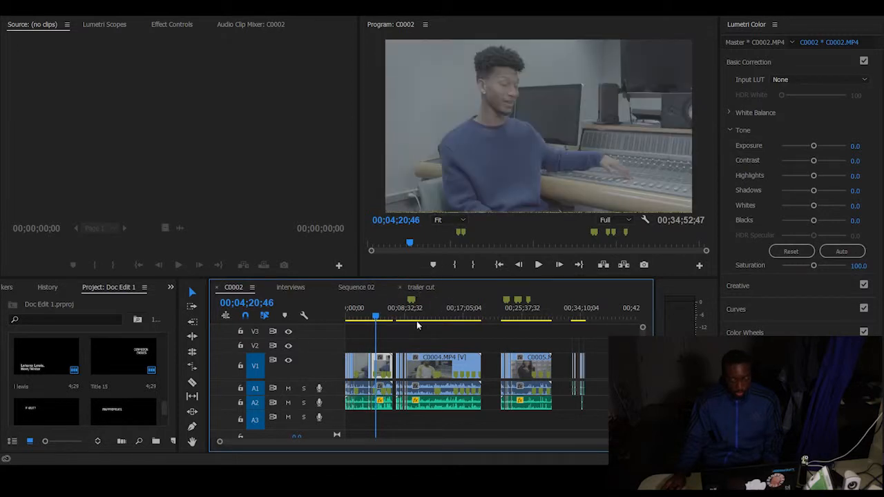
Return to the trailer cut sequence and scrub from its opening to 00;00;10;29.
{"action": "left_click", "coordinate": [418, 288]}
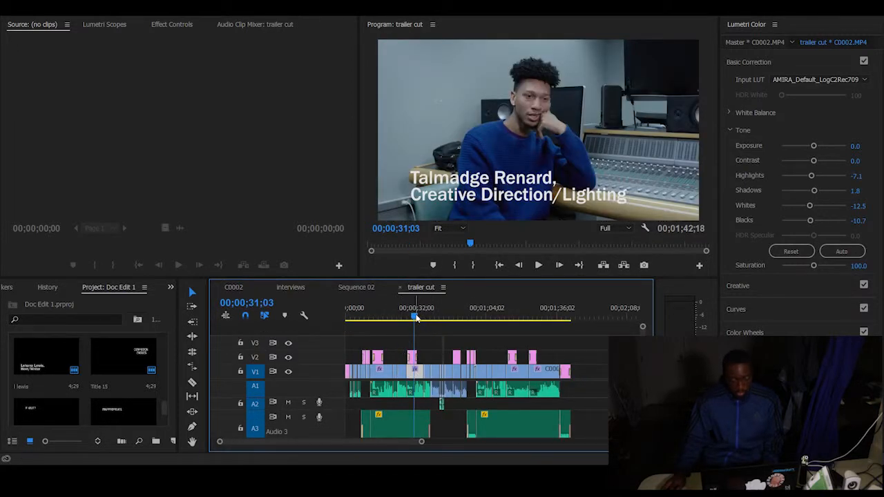
{"action": "left_click", "coordinate": [352, 317]}
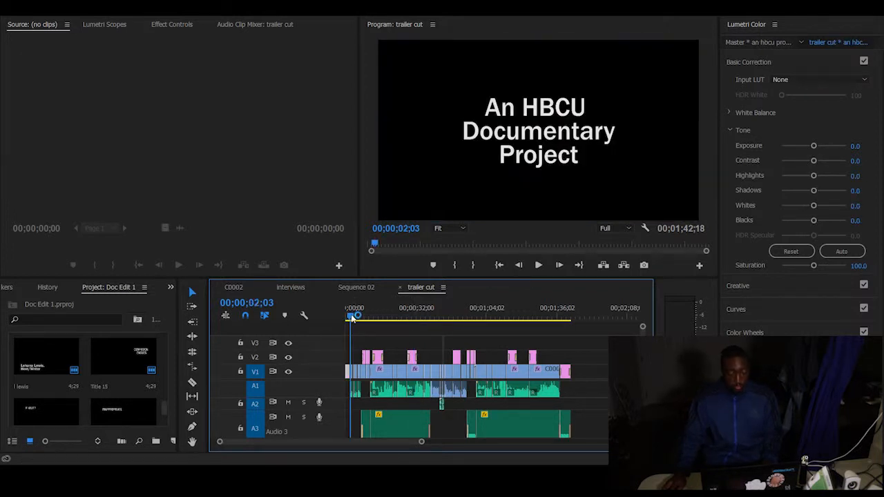
{"action": "left_click_drag", "start_coordinate": [350, 318], "coordinate": [372, 323]}
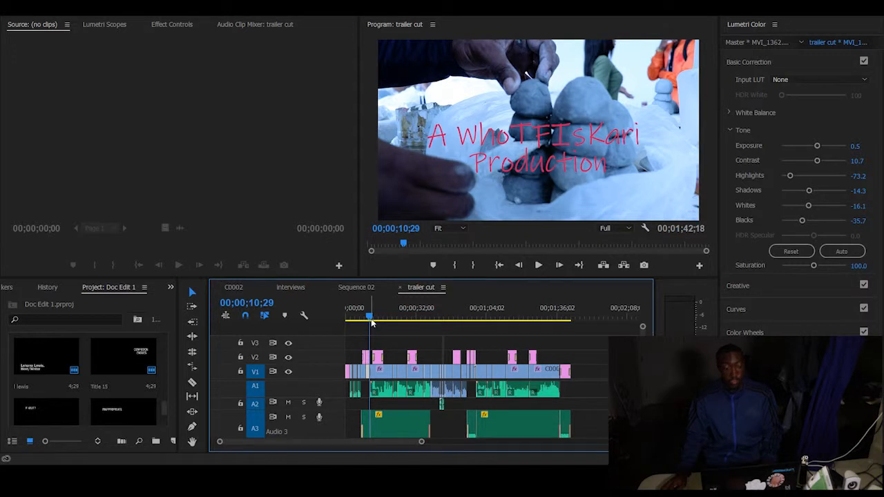
Open the interview clip C0002.MP4 from the Day 1 bin in the Source monitor.
{"action": "scroll", "coordinate": [104, 367], "scroll_direction": "up", "scroll_amount": 8}
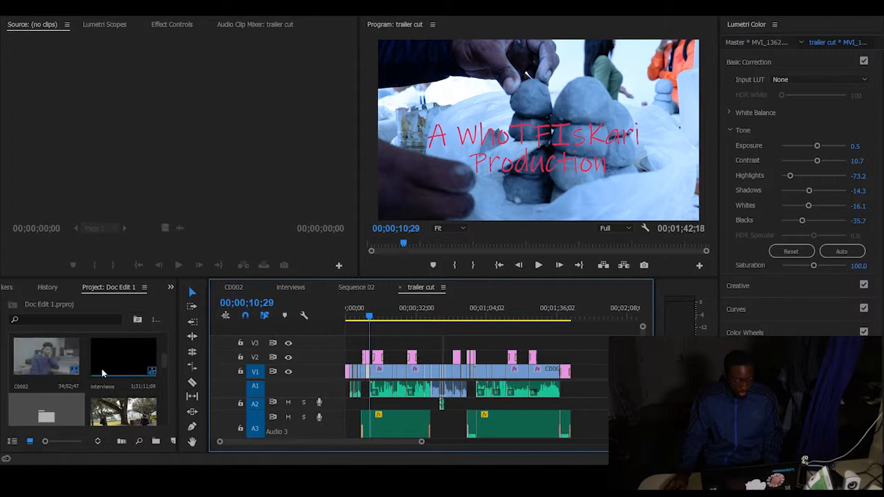
{"action": "scroll", "coordinate": [103, 369], "scroll_direction": "down", "scroll_amount": 2}
{"action": "left_click", "coordinate": [57, 371]}
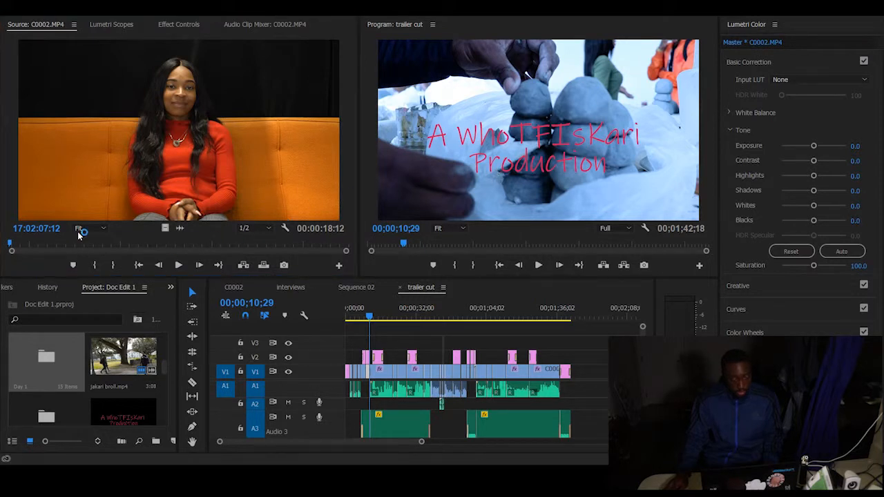
Preview C0002.MP4 in the Source monitor and mark an Out point about five seconds into the clip.
{"action": "left_click_drag", "start_coordinate": [11, 246], "coordinate": [313, 261]}
{"action": "left_click_drag", "start_coordinate": [218, 262], "coordinate": [16, 255]}
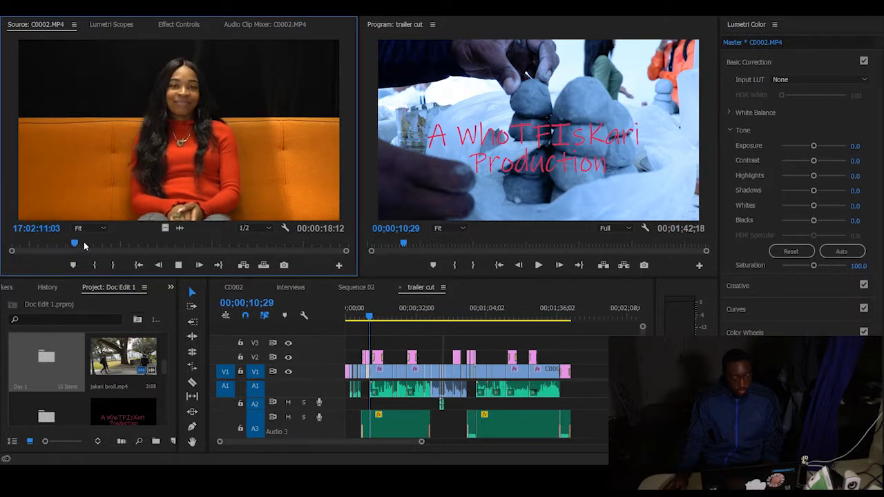
{"action": "left_click", "coordinate": [112, 265]}
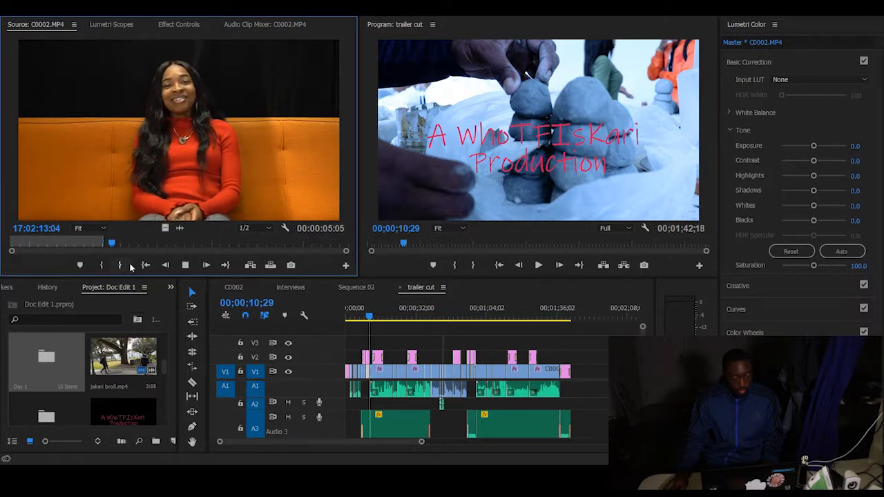
Play C0002.MP4 on to 17:02:13:21 and mark the In point there.
{"action": "left_click_drag", "start_coordinate": [118, 243], "coordinate": [105, 243]}
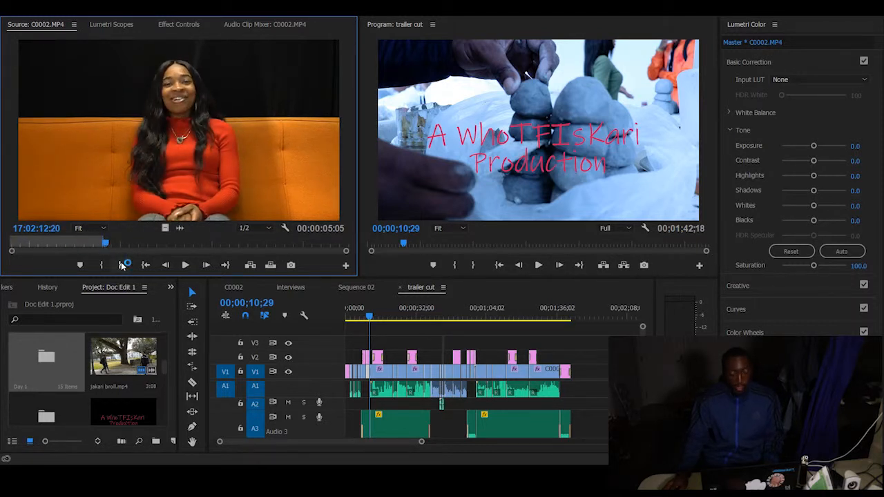
{"action": "key", "text": "space"}
{"action": "key", "text": "space"}
{"action": "left_click", "coordinate": [101, 265]}
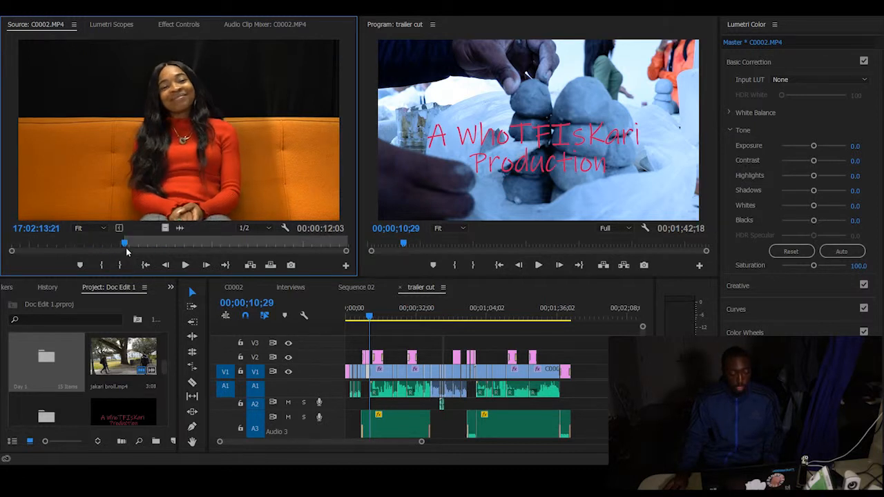
Mark the Out point of C0002.MP4 at 17:02:16:20 and play back within the marked selection.
{"action": "left_click_drag", "start_coordinate": [125, 243], "coordinate": [179, 244]}
{"action": "left_click", "coordinate": [121, 264]}
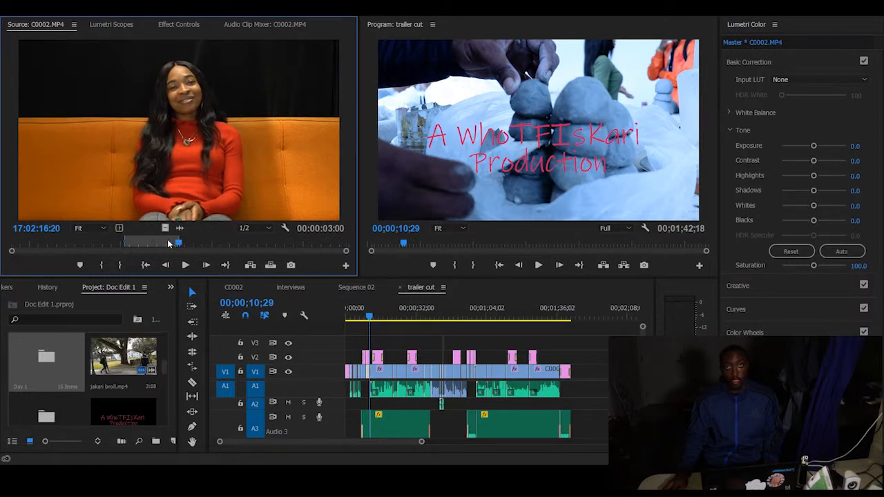
{"action": "key", "text": "j"}
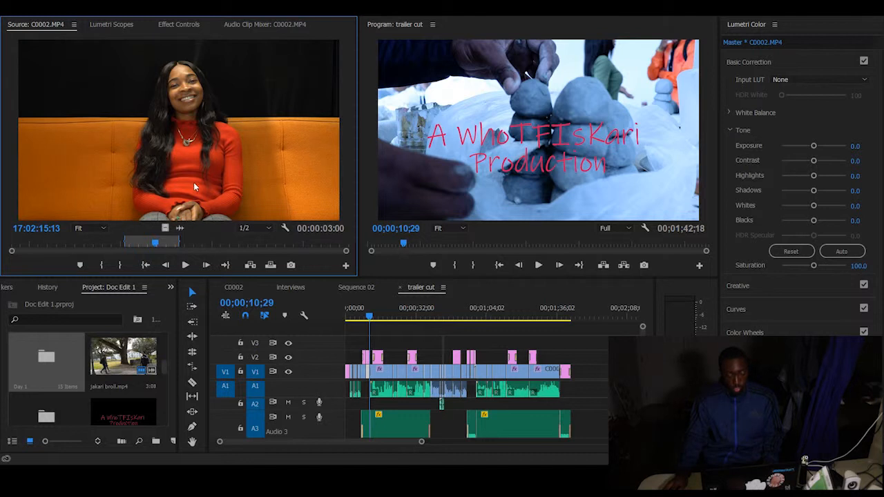
Try the marked C0002.MP4 selection with its audio in the empty area after the trailer's end, and delete it after previewing.
{"action": "left_click_drag", "start_coordinate": [484, 299], "coordinate": [595, 373]}
{"action": "left_click", "coordinate": [592, 317]}
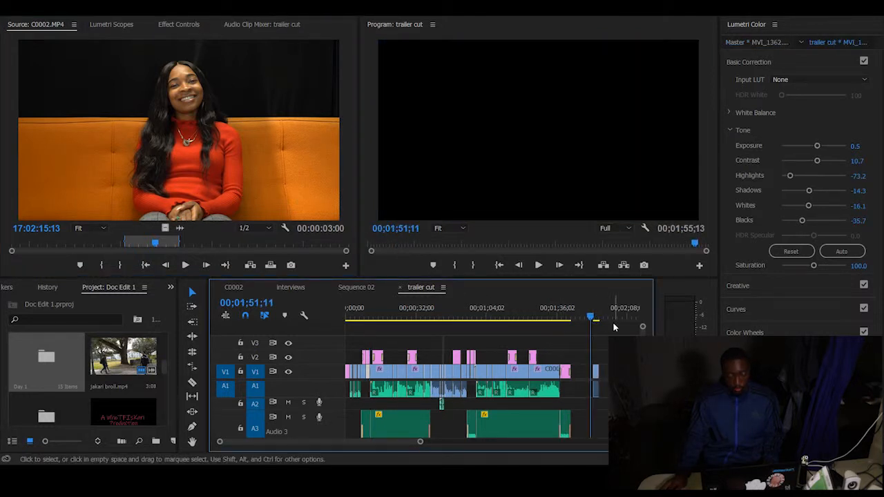
{"action": "key", "text": "space"}
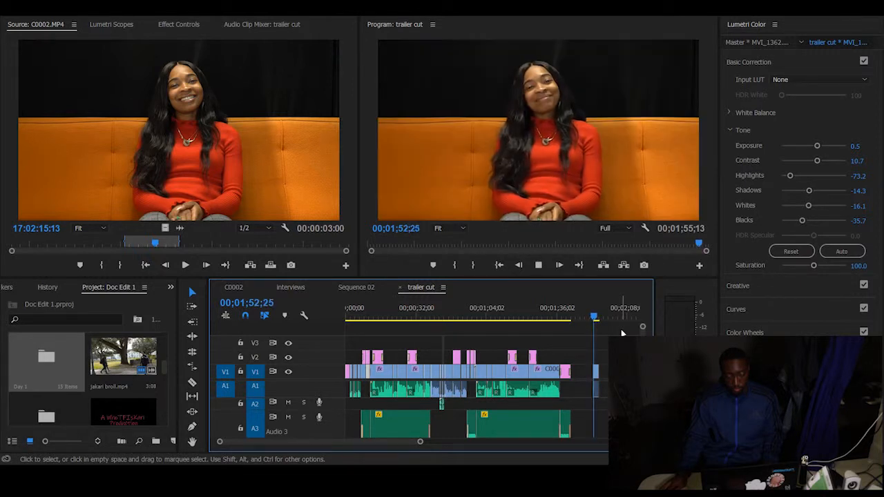
{"action": "key", "text": "space"}
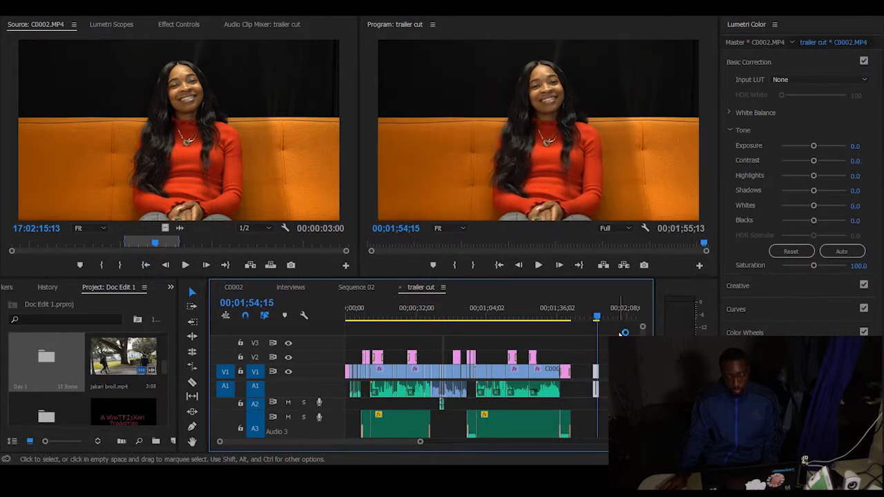
{"action": "key", "text": "Delete"}
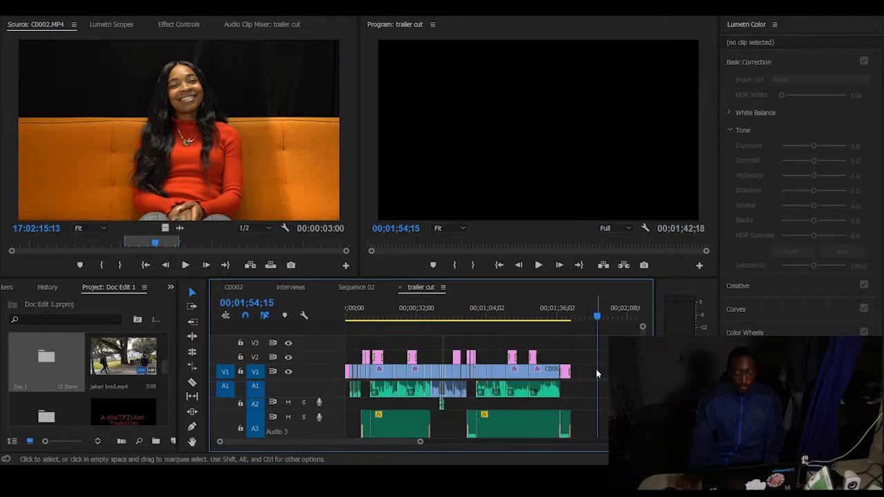
Add only the video of the marked C0002.MP4 selection to V1 past the end of the trailer.
{"action": "left_click", "coordinate": [165, 228]}
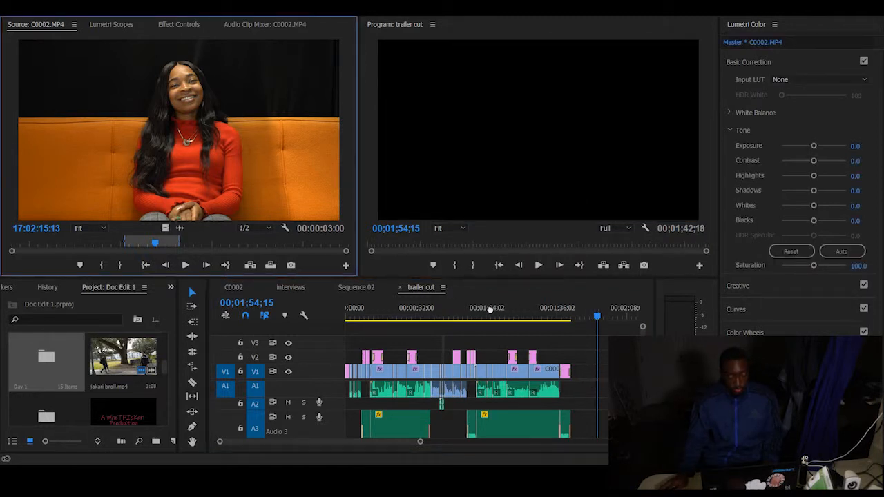
{"action": "key", "text": "ctrl+z"}
{"action": "left_click", "coordinate": [594, 373]}
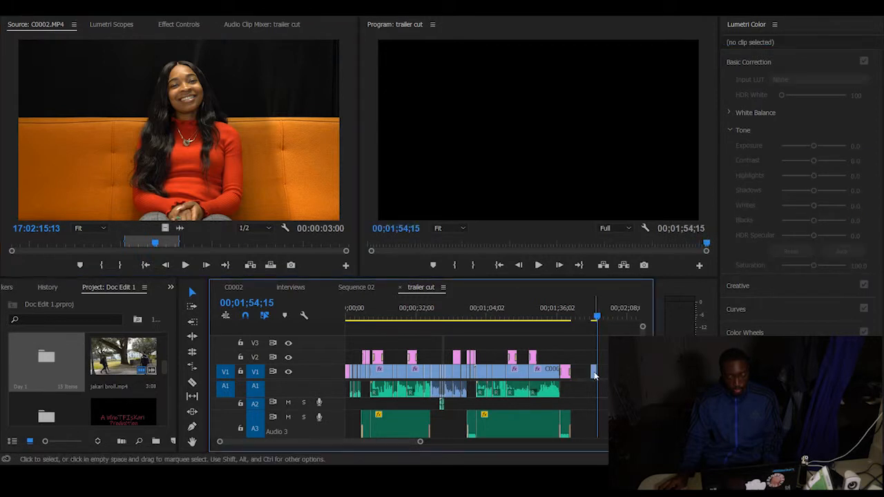
Play the closing interview from 00;01;29;28 to 00;01;31;23 and move the video-only clip above it onto V2.
{"action": "key", "text": "Up"}
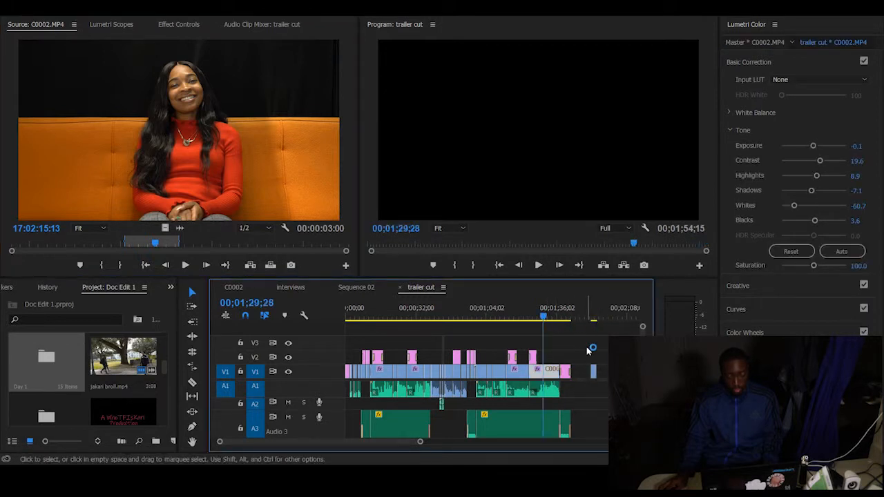
{"action": "key", "text": "space"}
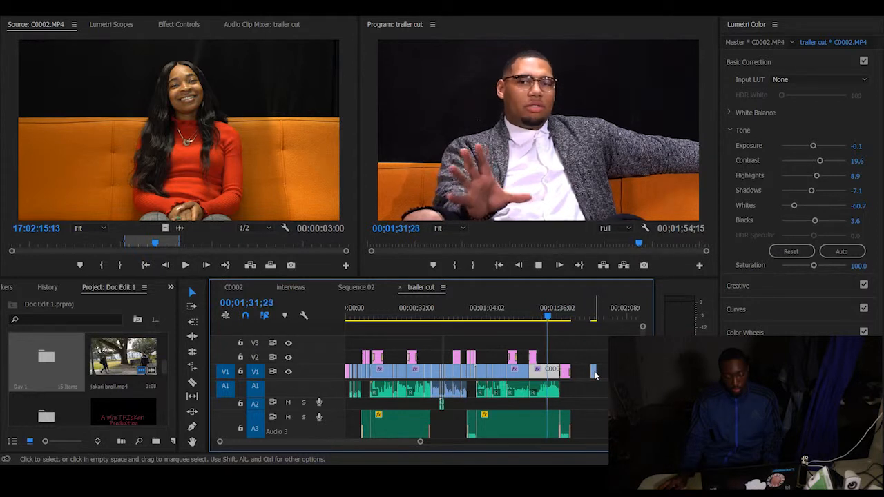
{"action": "key", "text": "space"}
{"action": "left_click_drag", "start_coordinate": [594, 371], "coordinate": [548, 323]}
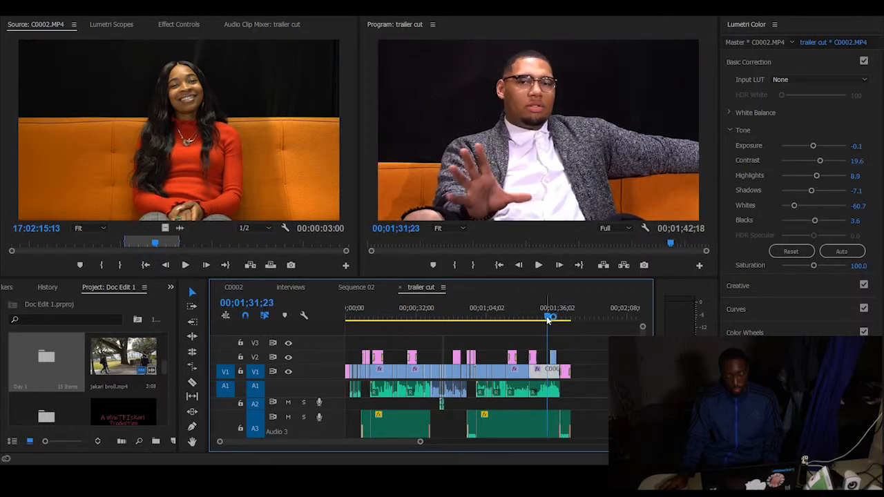
Play across the V2 cutaway over the closing interview to 00;01;36;08 and delete the cutaway.
{"action": "key", "text": "space"}
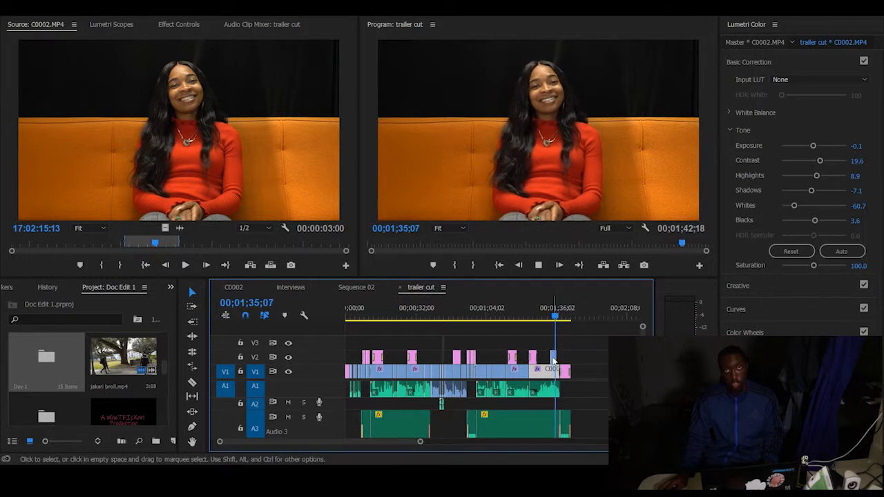
{"action": "key", "text": "space"}
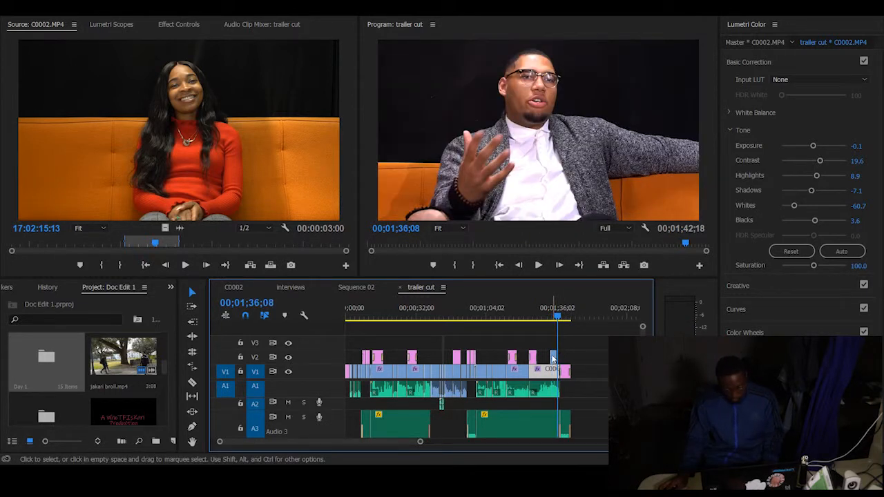
{"action": "key", "text": "Delete"}
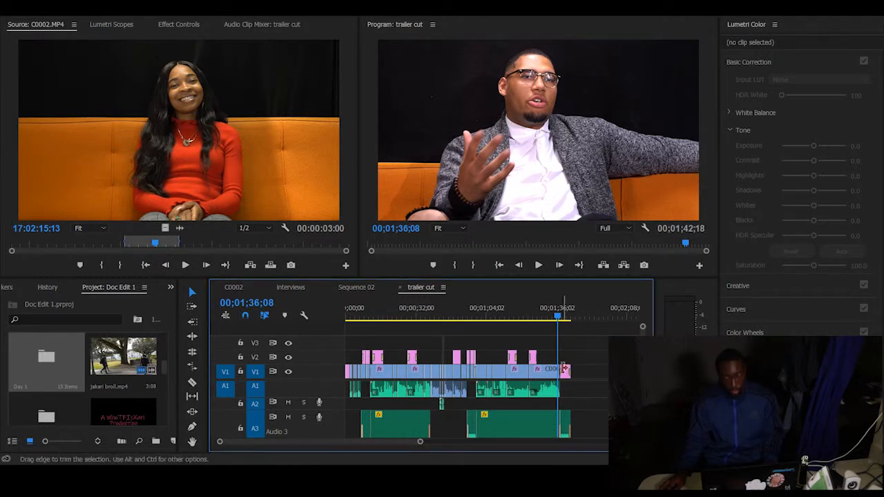
Scrub the trailer cut back to its opening title and forward again, playing the closing interview to 00;01;36;26.
{"action": "left_click", "coordinate": [543, 311]}
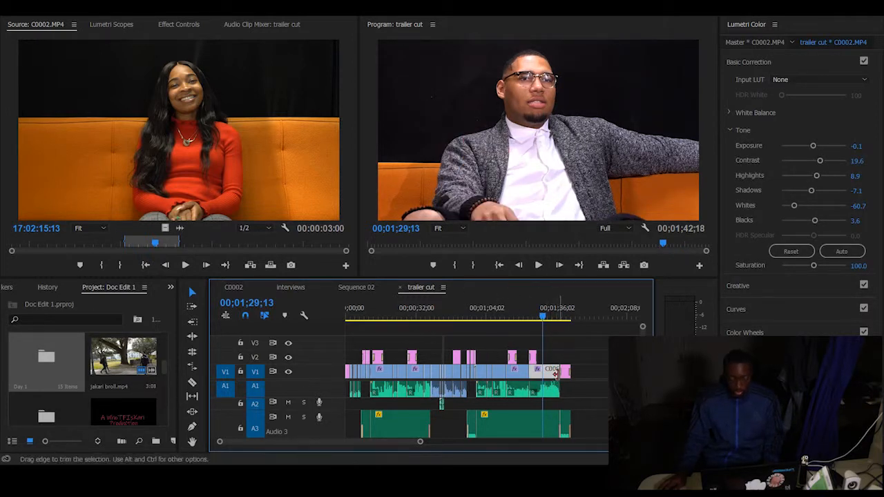
{"action": "left_click", "coordinate": [533, 317]}
{"action": "left_click_drag", "start_coordinate": [533, 317], "coordinate": [368, 320]}
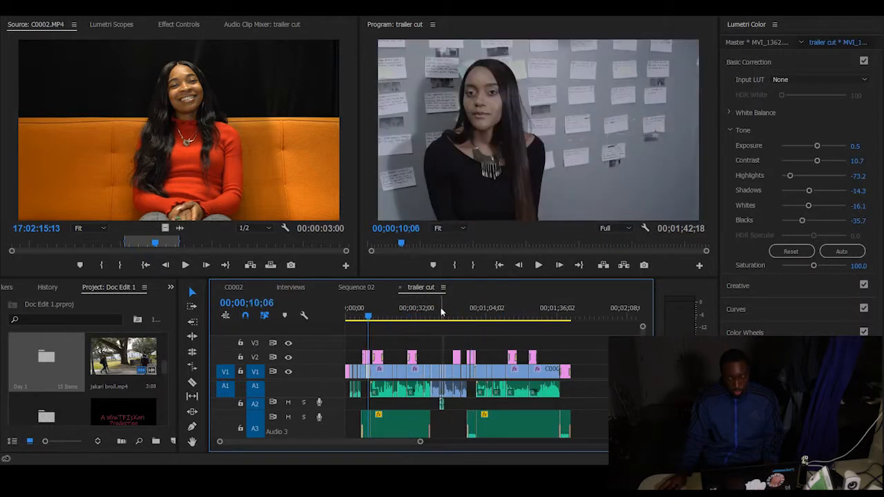
{"action": "left_click_drag", "start_coordinate": [556, 316], "coordinate": [340, 312]}
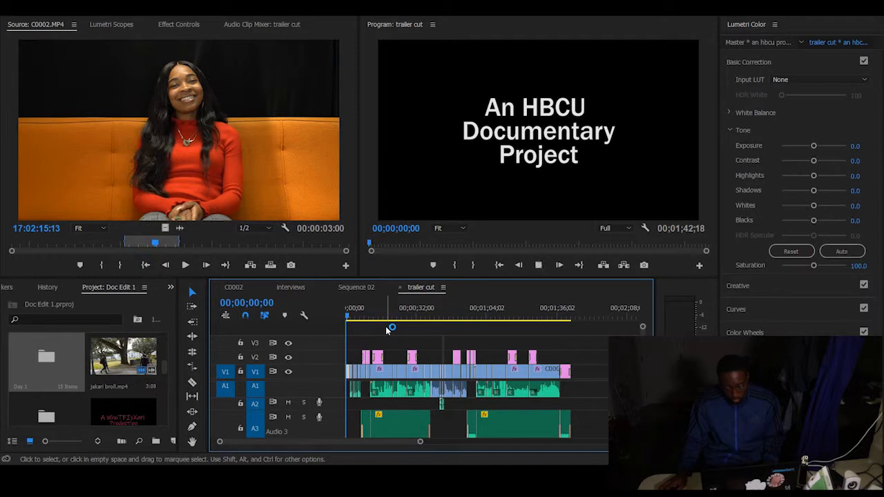
{"action": "left_click_drag", "start_coordinate": [364, 315], "coordinate": [545, 326]}
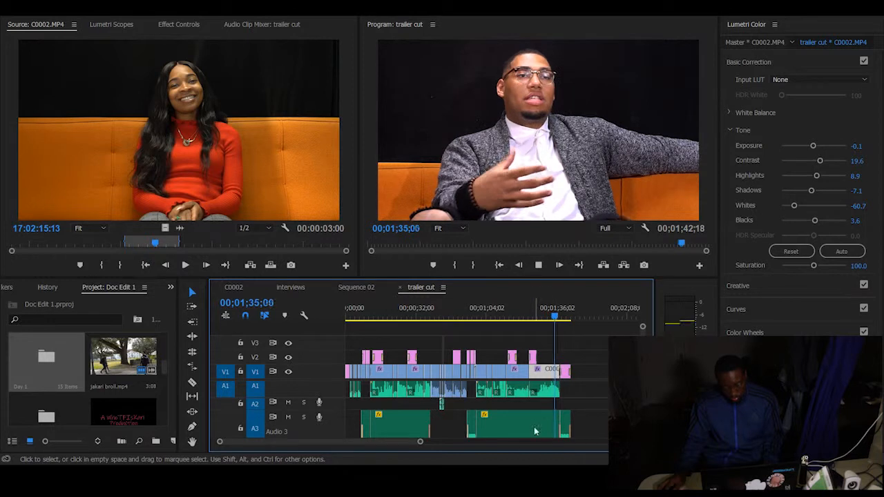
{"action": "key", "text": "space"}
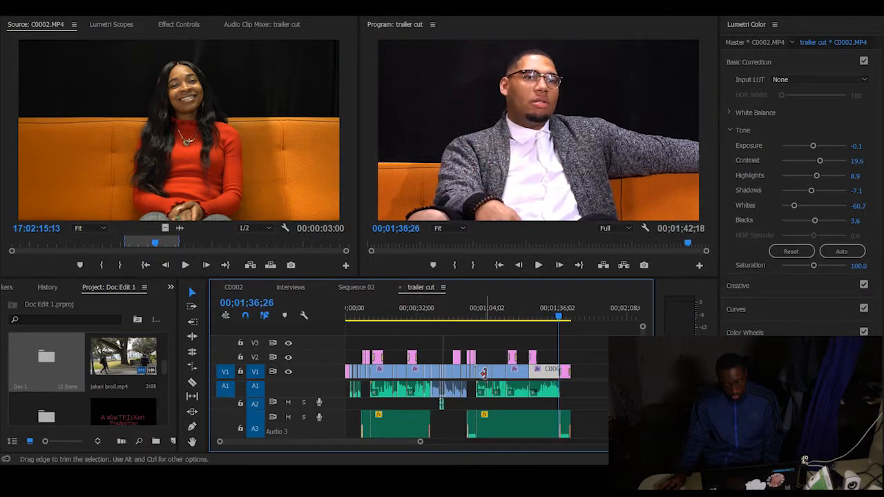
Remove the video transition before the coming soon title and trim the end of C0002.MP4 back to 00;01;37;04.
{"action": "left_click_drag", "start_coordinate": [420, 442], "coordinate": [331, 444]}
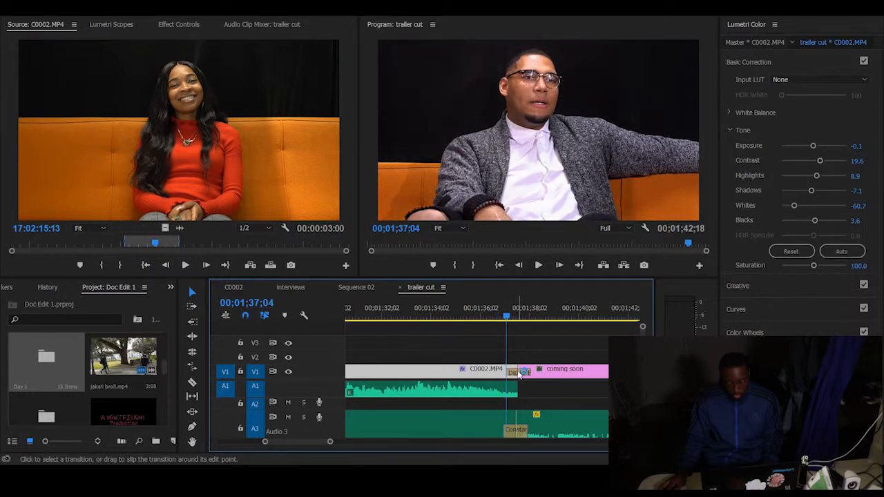
{"action": "left_click", "coordinate": [519, 373]}
{"action": "key", "text": "Delete"}
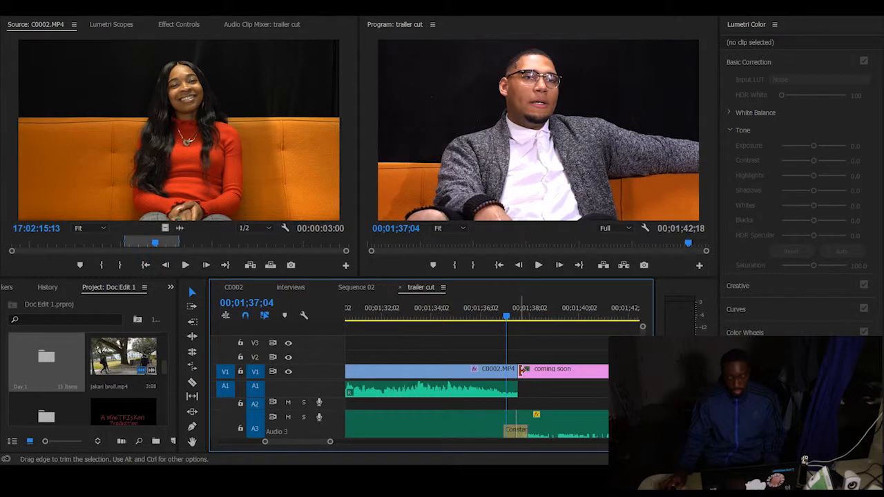
{"action": "left_click_drag", "start_coordinate": [512, 371], "coordinate": [506, 387]}
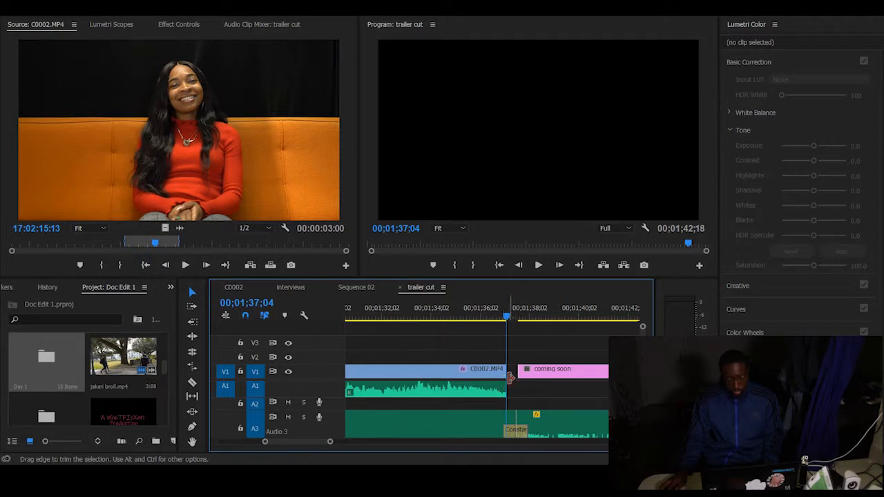
Close the gap on V1 by moving the coming soon title against the end of C0002.MP4 at 00;01;37;04.
{"action": "scroll", "coordinate": [515, 373], "scroll_direction": "right", "scroll_amount": 2}
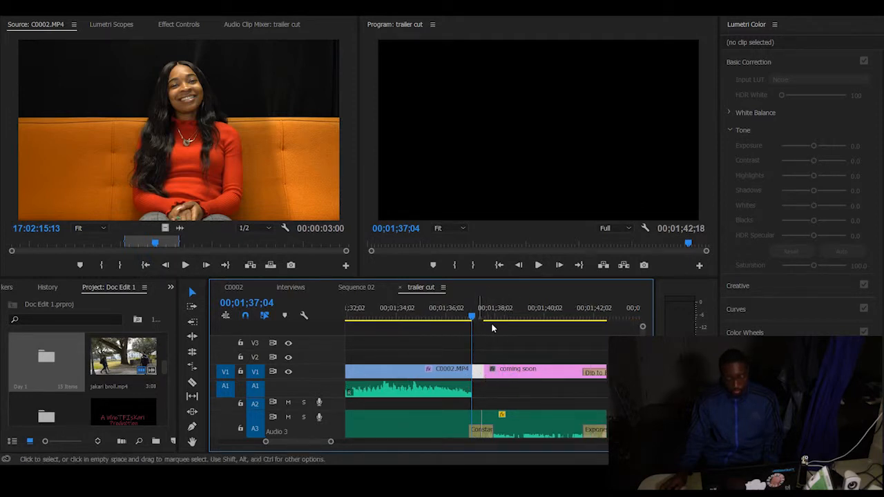
{"action": "left_click", "coordinate": [508, 375]}
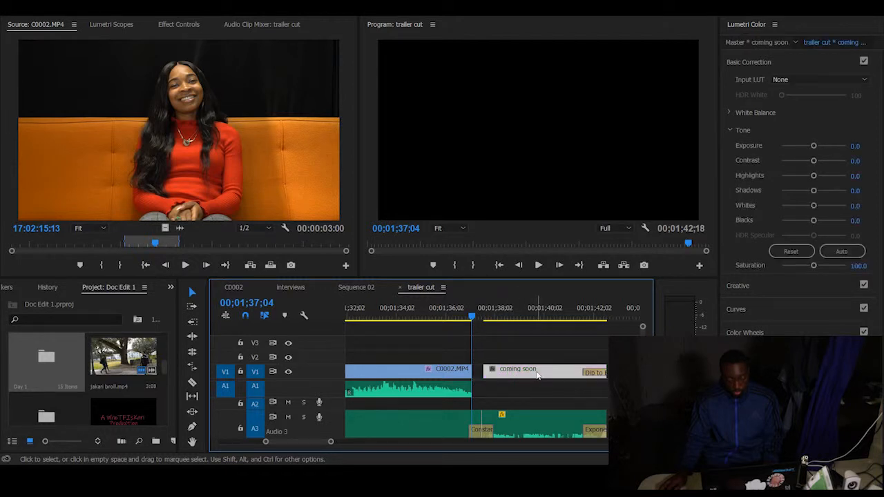
{"action": "left_click_drag", "start_coordinate": [533, 373], "coordinate": [525, 373]}
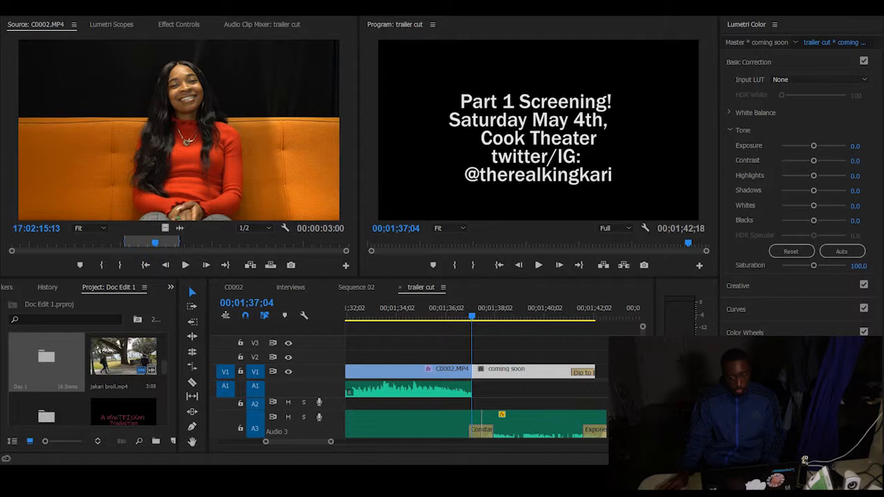
Browse the project's titles and place the default title on V2, overlapping the end of the coming soon title.
{"action": "scroll", "coordinate": [127, 382], "scroll_direction": "down", "scroll_amount": 5}
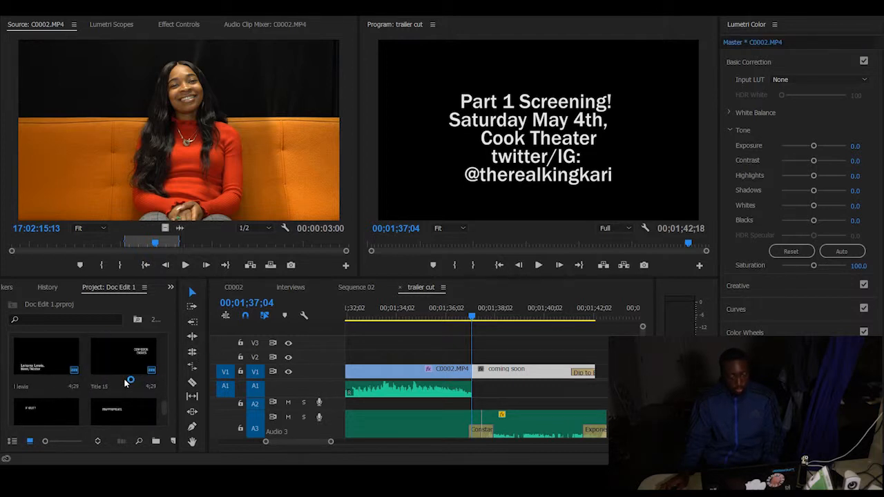
{"action": "scroll", "coordinate": [74, 384], "scroll_direction": "up", "scroll_amount": 1}
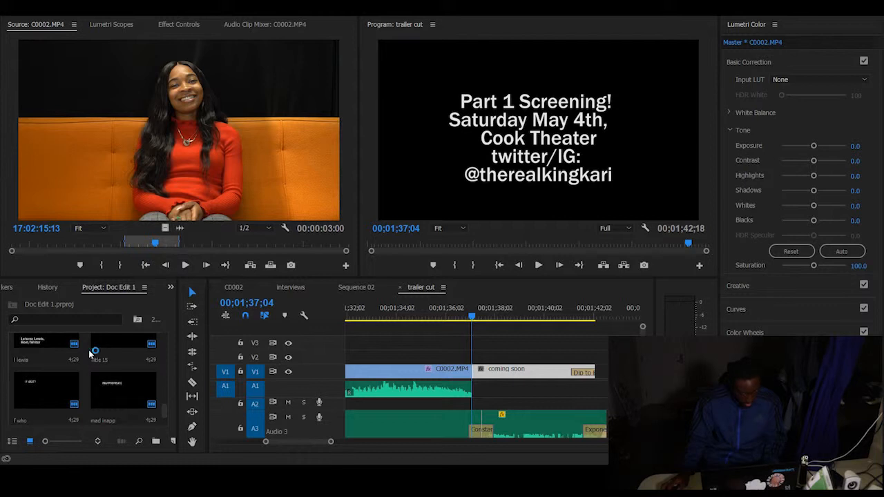
{"action": "scroll", "coordinate": [97, 370], "scroll_direction": "up", "scroll_amount": 1}
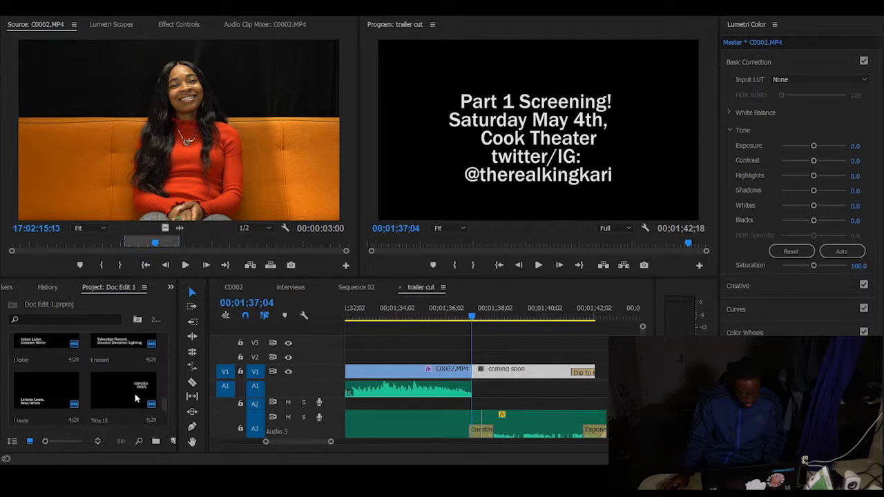
{"action": "scroll", "coordinate": [65, 391], "scroll_direction": "up", "scroll_amount": 3}
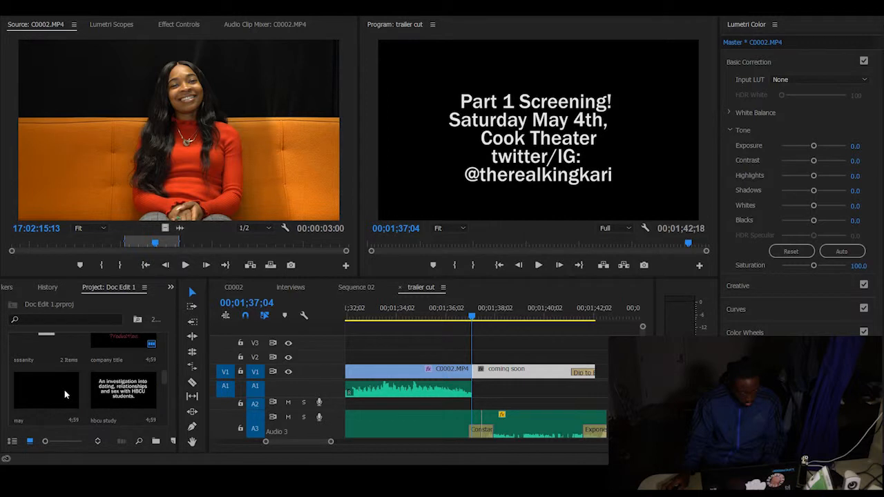
{"action": "scroll", "coordinate": [82, 366], "scroll_direction": "up", "scroll_amount": 1}
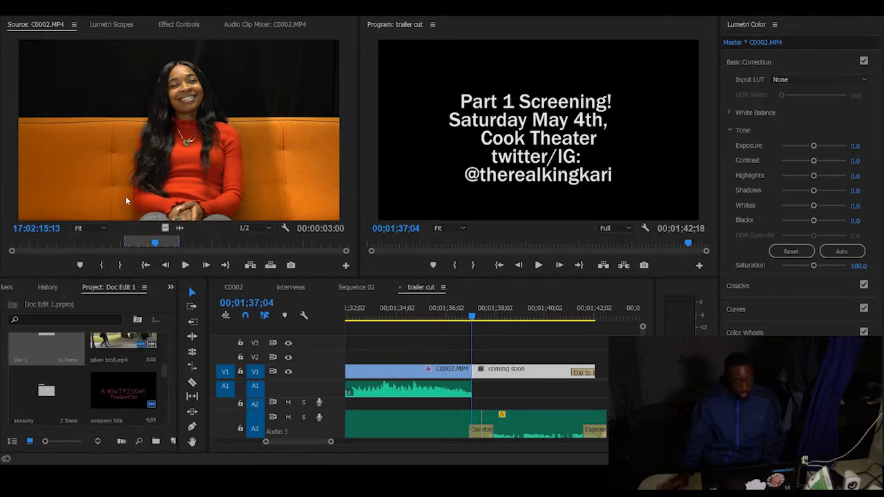
{"action": "left_click_drag", "start_coordinate": [101, 195], "coordinate": [586, 357]}
{"action": "scroll", "coordinate": [477, 344], "scroll_direction": "down", "scroll_amount": 1}
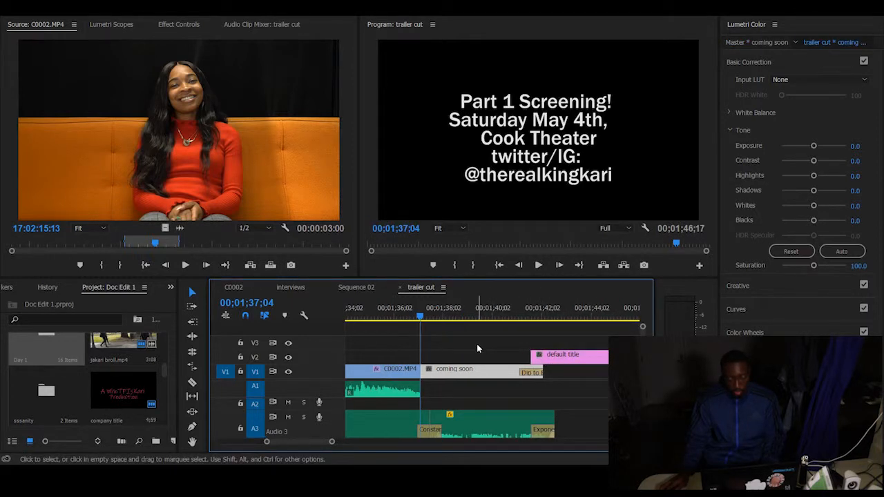
Play from the coming soon title into the default title, stop at 00;01;44;14, and delete the default title from V2.
{"action": "key", "text": "space"}
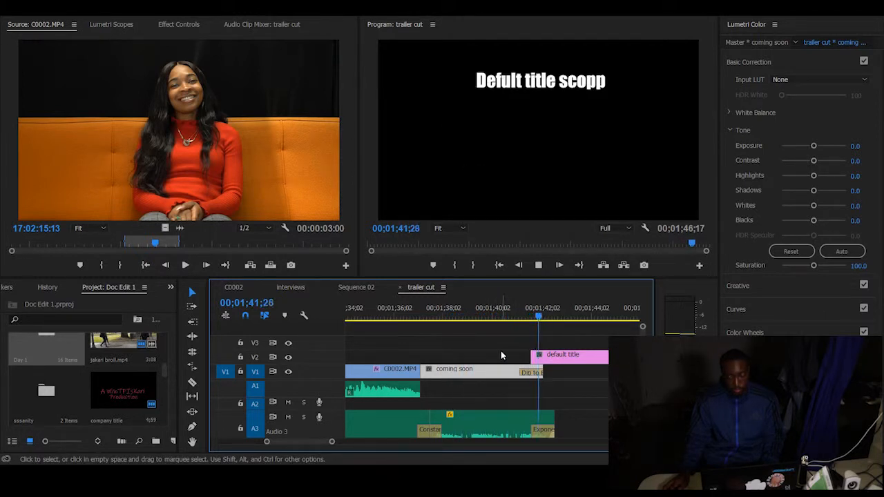
{"action": "key", "text": "space"}
{"action": "left_click", "coordinate": [595, 362]}
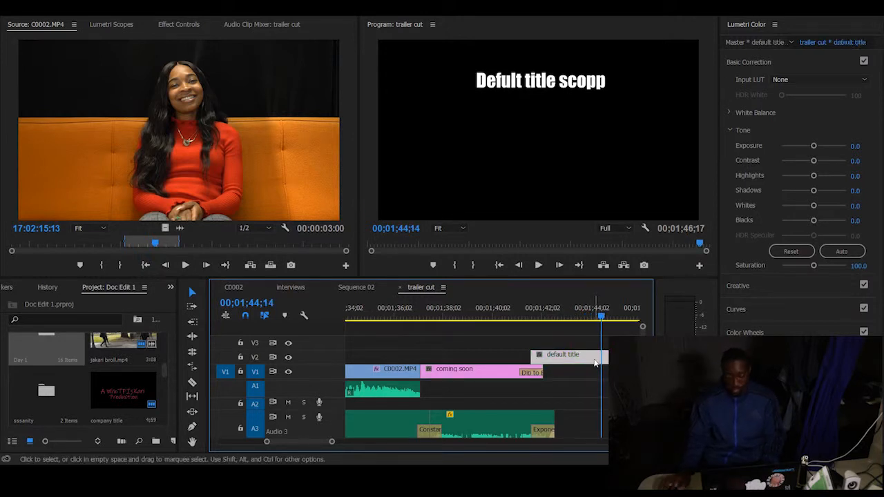
{"action": "key", "text": "Delete"}
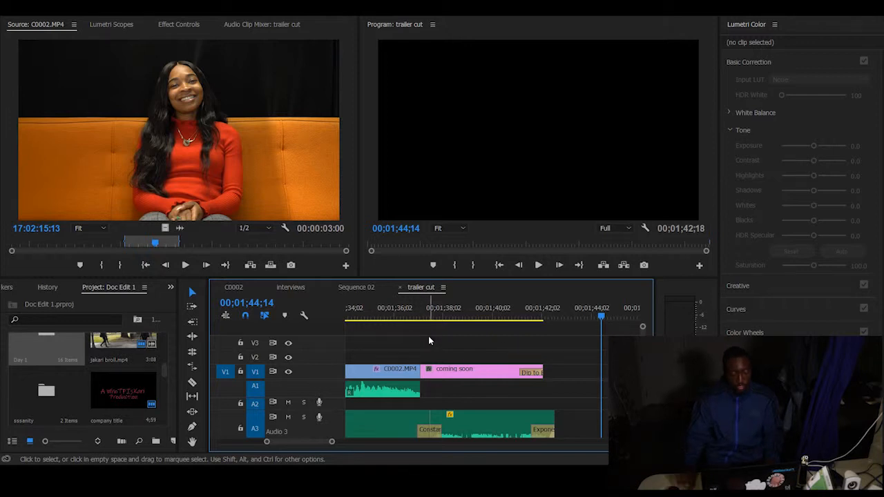
{"action": "key", "text": "ctrl+z"}
{"action": "key", "text": "ctrl+shift+z"}
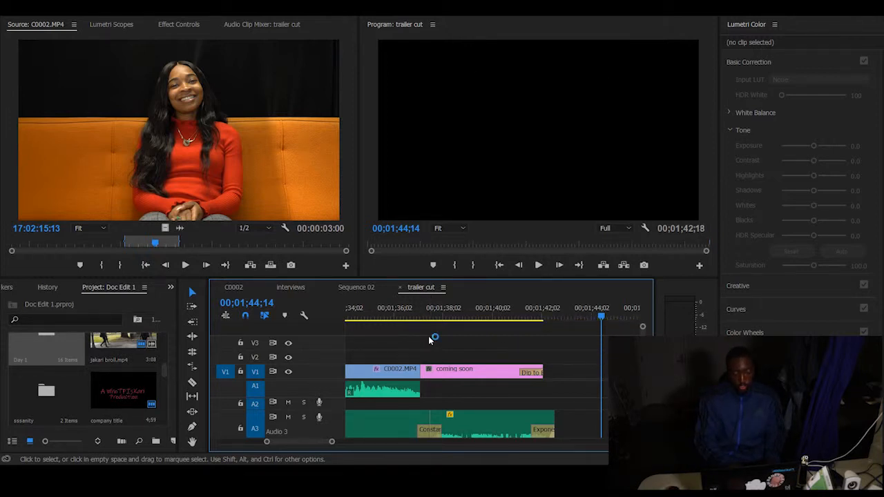
Undo the recent edits until the C0002.MP4 trim, the coming soon title's position and the Dip to Black between them are restored.
{"action": "key", "text": "ctrl+z"}
{"action": "key", "text": "ctrl+z"}
{"action": "key", "text": "ctrl+z"}
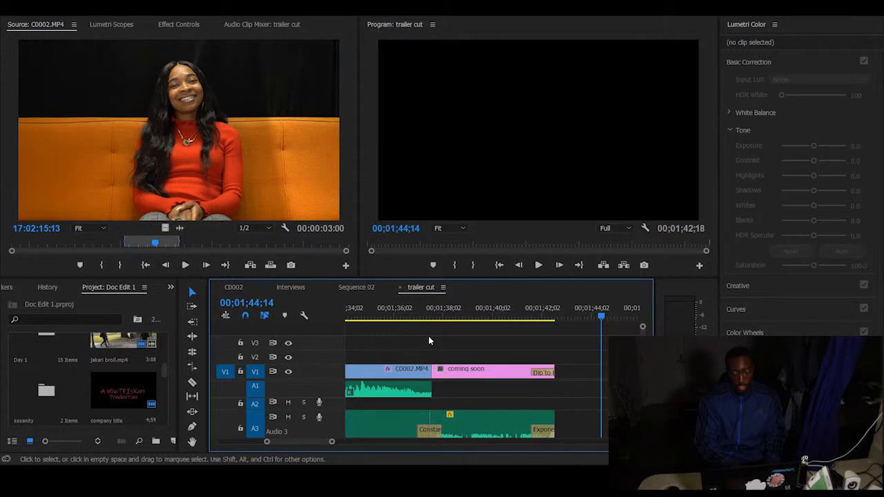
{"action": "key", "text": "ctrl+z"}
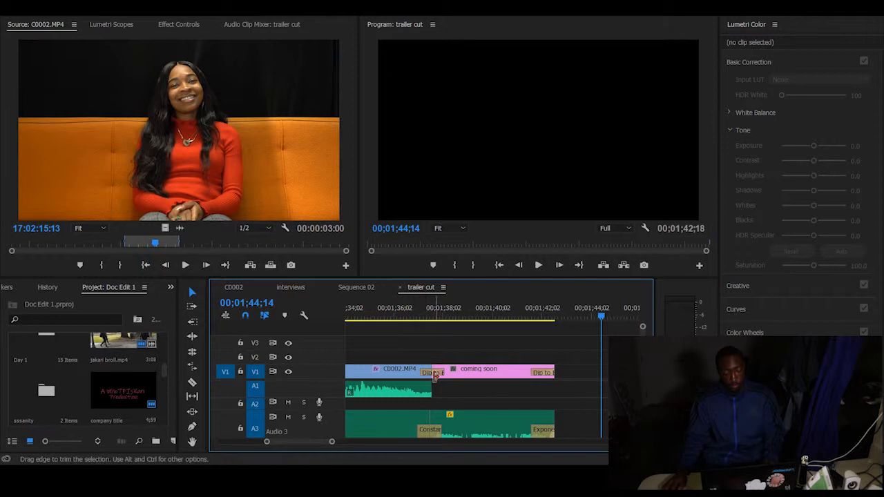
Play through the Dip to Black into the coming soon title and stop at 00;01;39;04.
{"action": "scroll", "coordinate": [477, 324], "scroll_direction": "up", "scroll_amount": 1}
{"action": "left_click_drag", "start_coordinate": [442, 319], "coordinate": [419, 316]}
{"action": "key", "text": "space"}
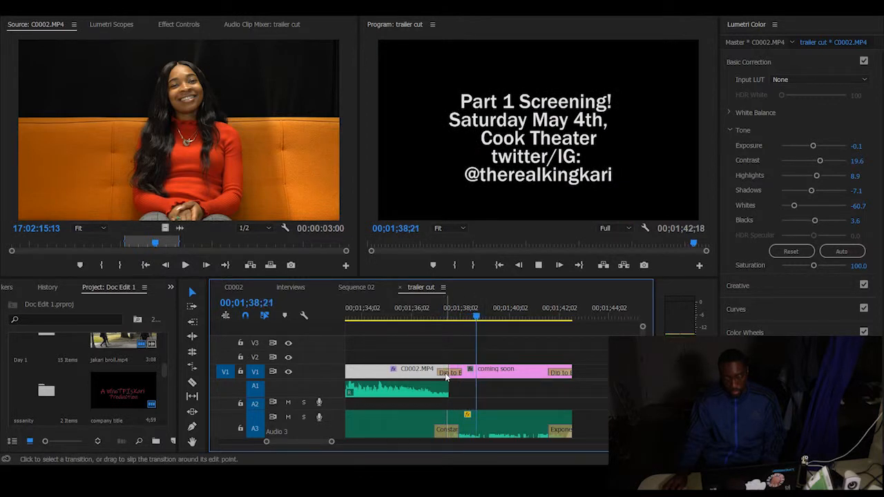
{"action": "key", "text": "space"}
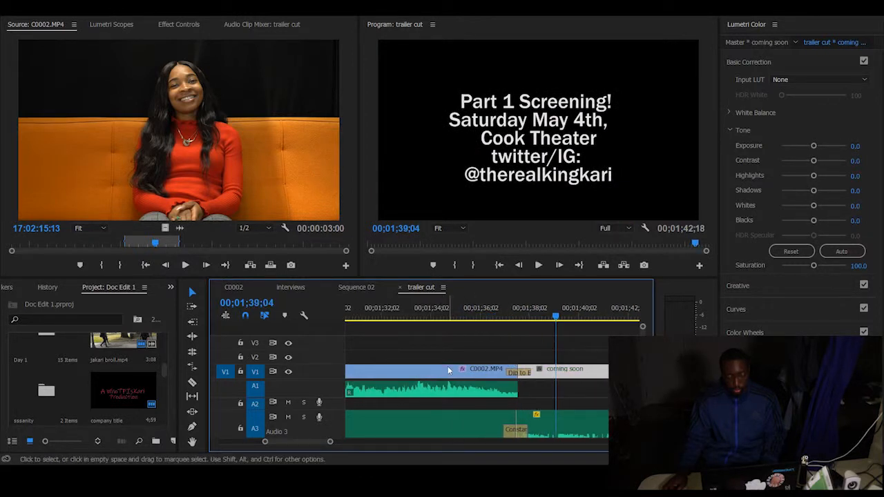
Delete the Dip to Black transition between C0002.MP4 and the coming soon title on V1.
{"action": "scroll", "coordinate": [448, 376], "scroll_direction": "up", "scroll_amount": 5}
{"action": "scroll", "coordinate": [500, 379], "scroll_direction": "down", "scroll_amount": 6}
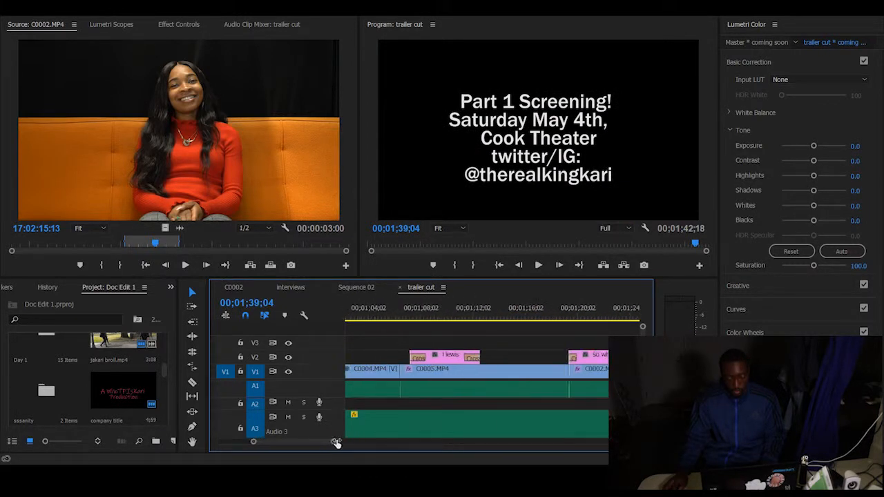
{"action": "scroll", "coordinate": [501, 379], "scroll_direction": "down", "scroll_amount": 2}
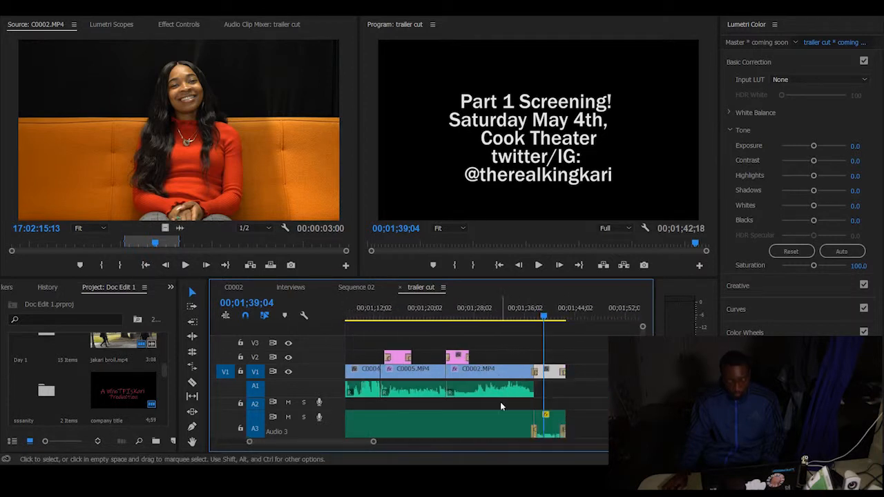
{"action": "left_click_drag", "start_coordinate": [377, 442], "coordinate": [312, 442]}
{"action": "left_click", "coordinate": [424, 377]}
{"action": "key", "text": "Delete"}
{"action": "left_click", "coordinate": [290, 102]}
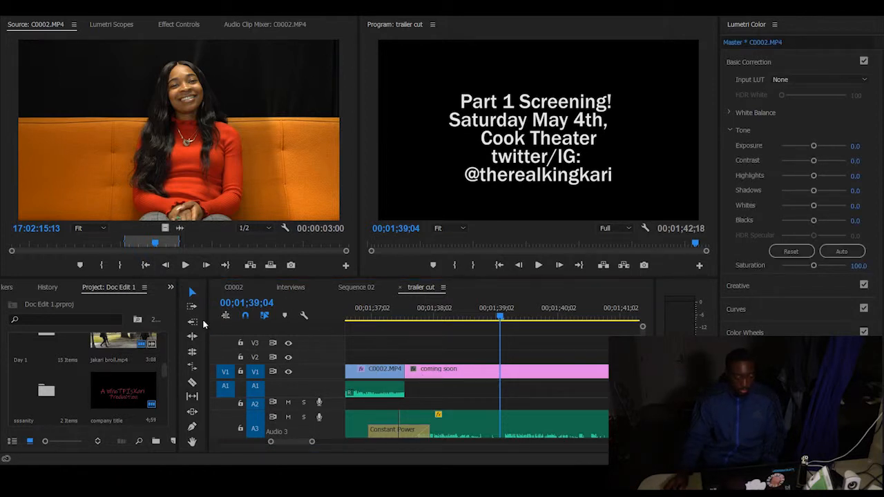
Find Dip to Black among the Dissolve video transitions and apply it to the end of C0002.MP4, before the coming soon title.
{"action": "key", "text": "shift+7"}
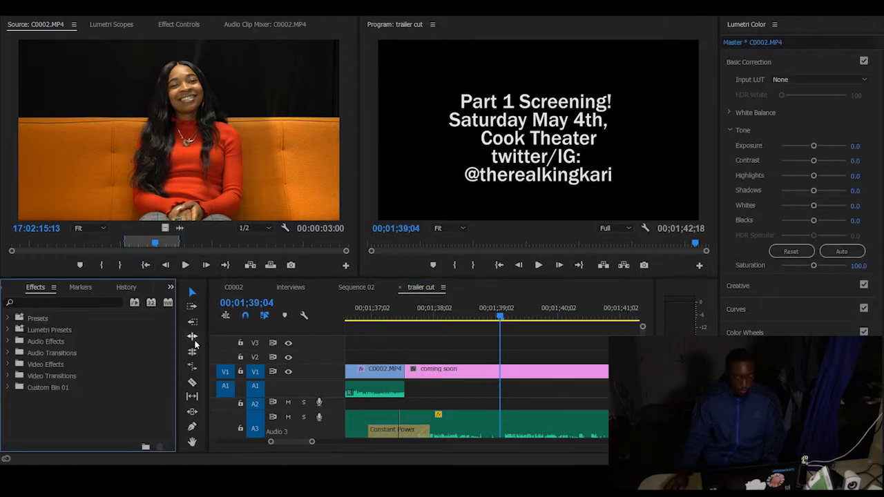
{"action": "left_click", "coordinate": [7, 377]}
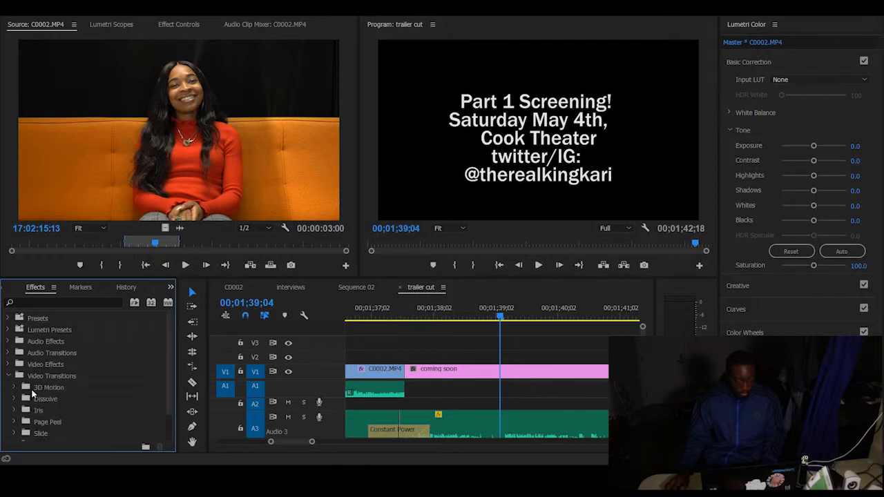
{"action": "scroll", "coordinate": [32, 391], "scroll_direction": "down", "scroll_amount": 1}
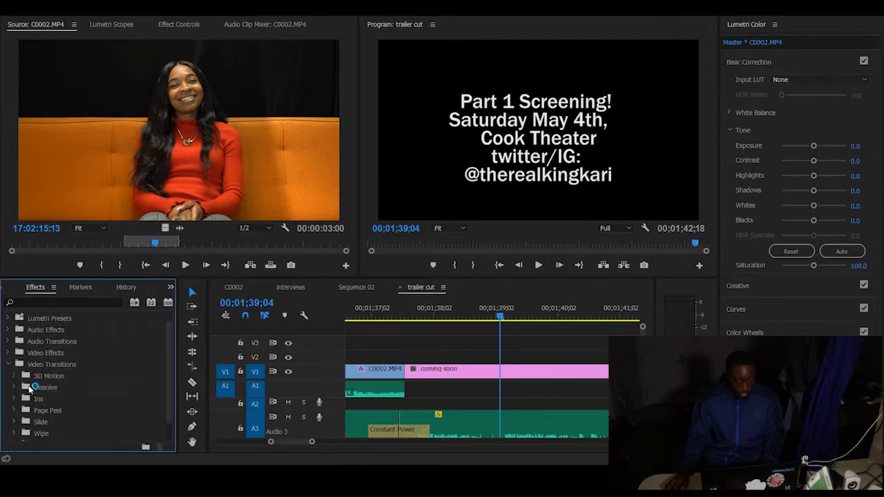
{"action": "left_click", "coordinate": [19, 387]}
{"action": "scroll", "coordinate": [27, 383], "scroll_direction": "down", "scroll_amount": 4}
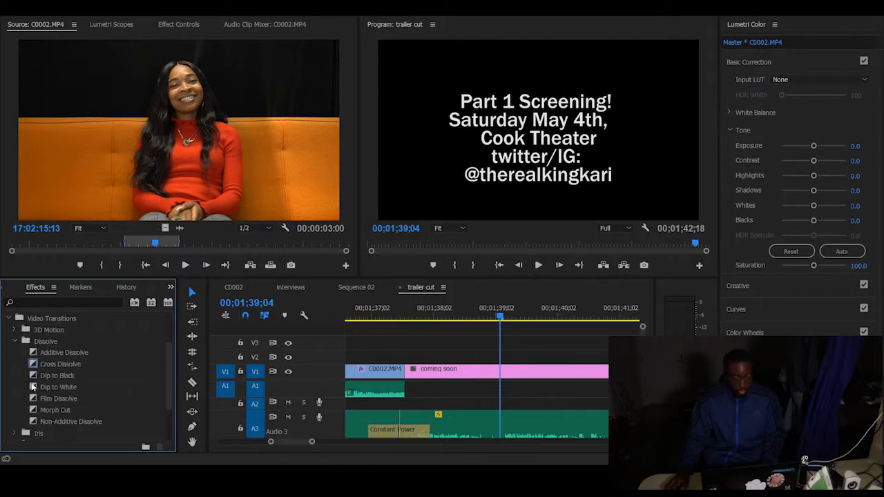
{"action": "left_click", "coordinate": [40, 377]}
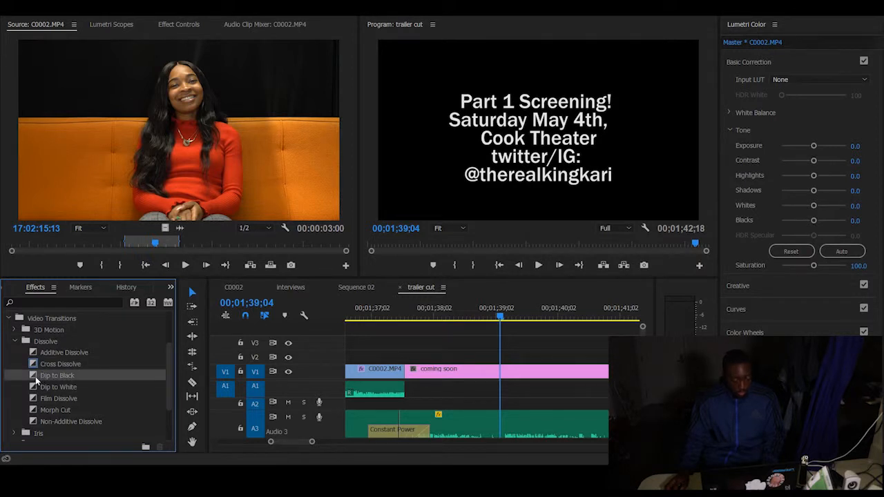
{"action": "left_click_drag", "start_coordinate": [129, 370], "coordinate": [425, 372]}
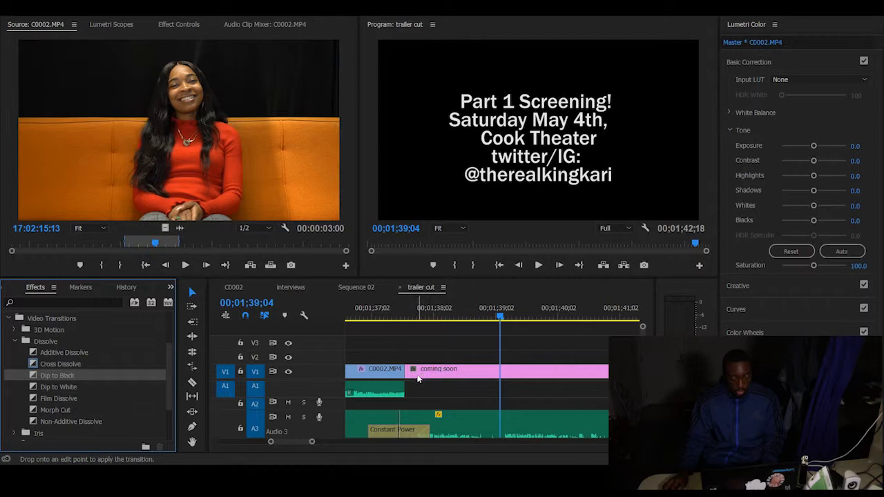
{"action": "left_click", "coordinate": [398, 374]}
{"action": "left_click_drag", "start_coordinate": [399, 374], "coordinate": [399, 373]}
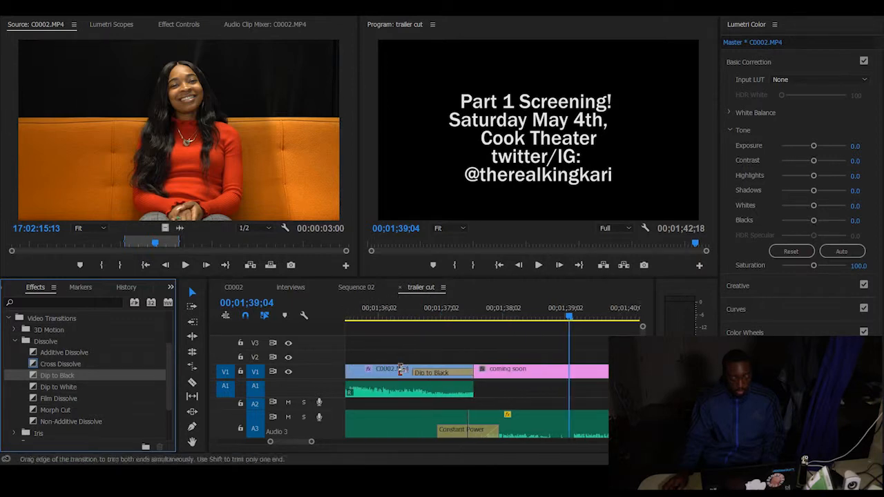
Preview the new Dip to Black up to 00;01;38;08, then shift it to straddle the cut between C0002.MP4 and the coming soon title.
{"action": "left_click", "coordinate": [445, 337]}
{"action": "key", "text": "shift+k"}
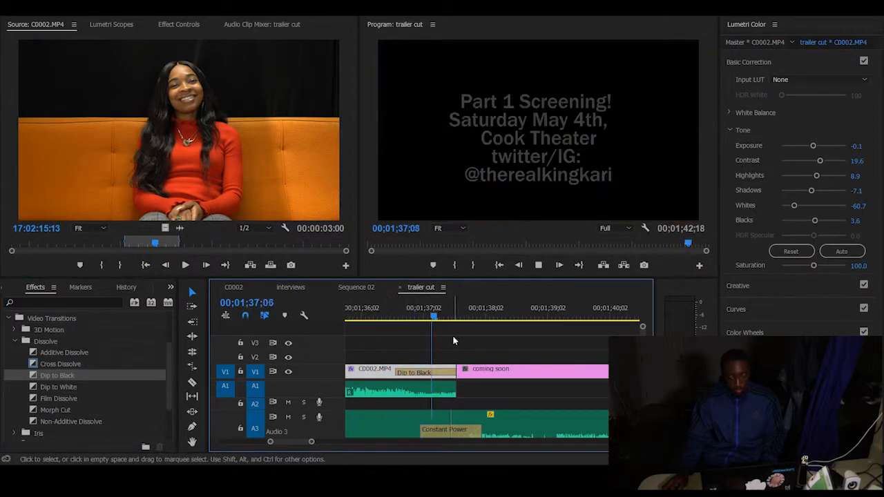
{"action": "left_click", "coordinate": [440, 378]}
{"action": "left_click", "coordinate": [437, 376]}
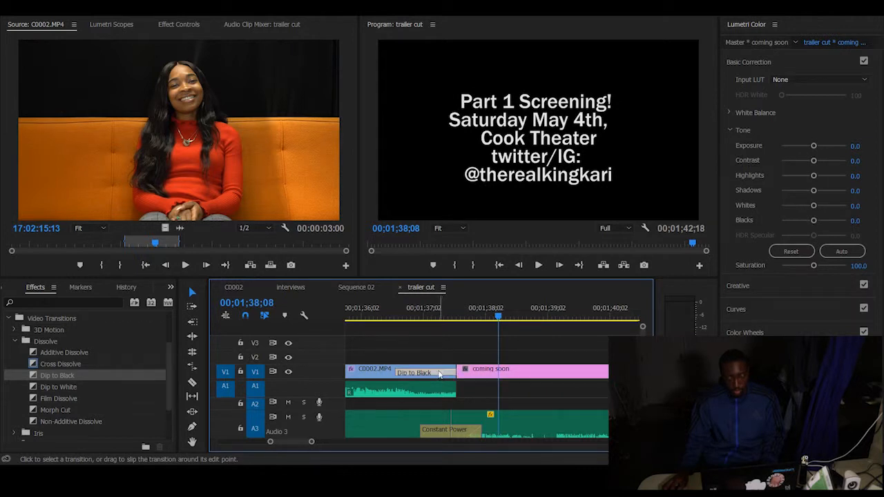
{"action": "left_click_drag", "start_coordinate": [434, 375], "coordinate": [491, 372]}
Play across the repositioned Dip to Black into the coming soon title and stop at 00;01;40;04.
{"action": "left_click_drag", "start_coordinate": [425, 316], "coordinate": [416, 316]}
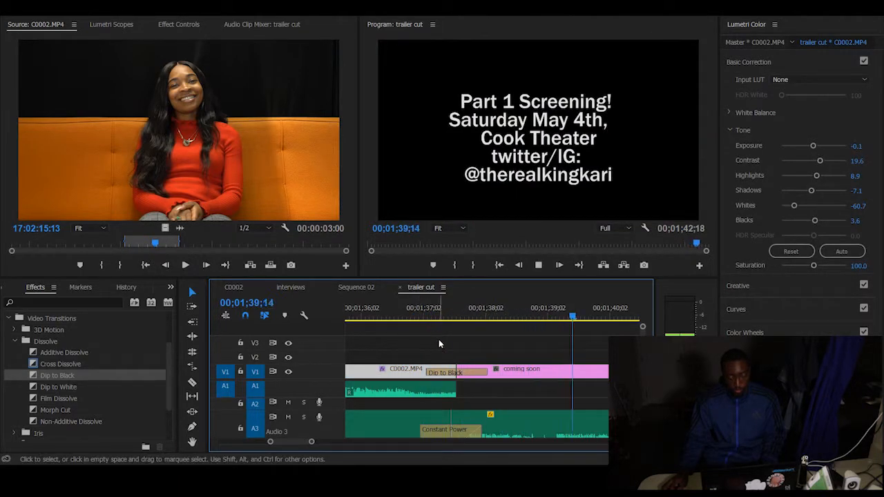
{"action": "left_click", "coordinate": [462, 370]}
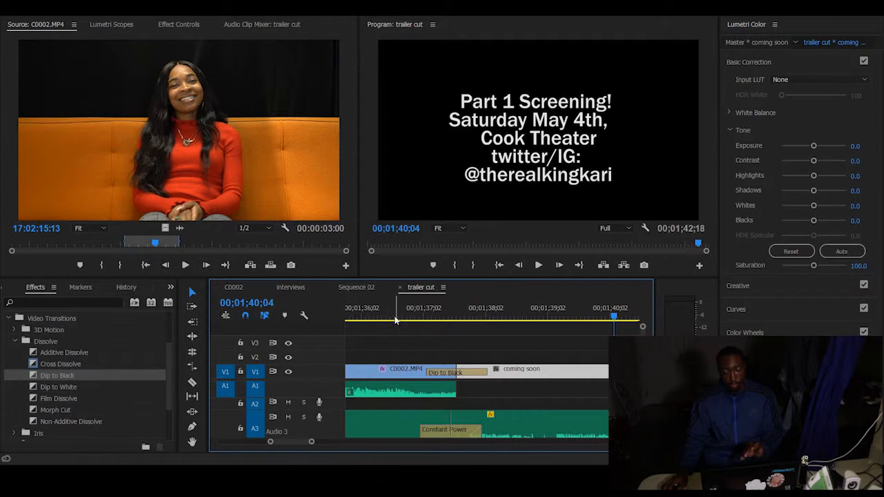
{"action": "left_click", "coordinate": [437, 371]}
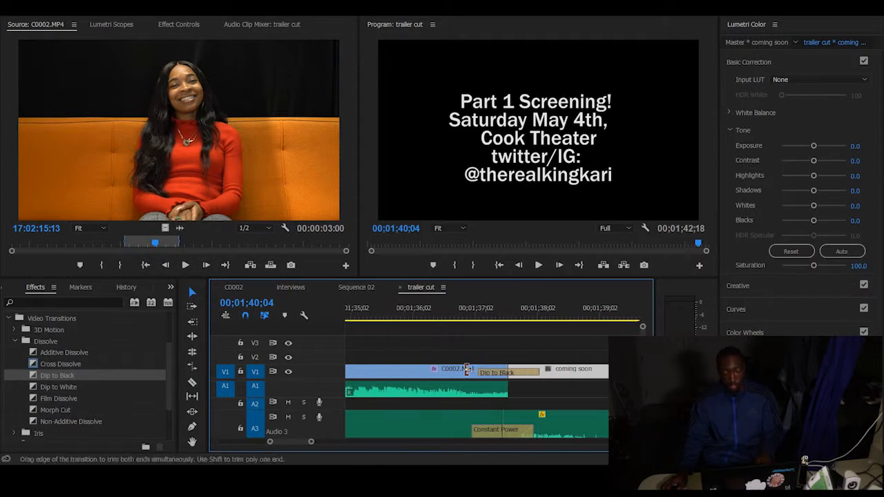
Go back in the trailer to the end of the C0002.MP4 interview near 00;00;38 and play to 00;00;39;11.
{"action": "scroll", "coordinate": [492, 377], "scroll_direction": "up", "scroll_amount": 3}
{"action": "scroll", "coordinate": [464, 373], "scroll_direction": "up", "scroll_amount": 5}
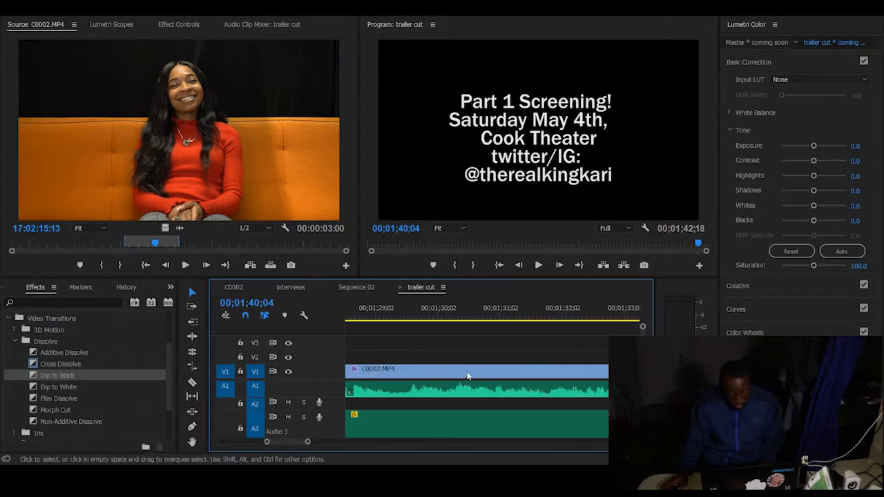
{"action": "left_click_drag", "start_coordinate": [309, 442], "coordinate": [382, 442]}
{"action": "left_click", "coordinate": [480, 314]}
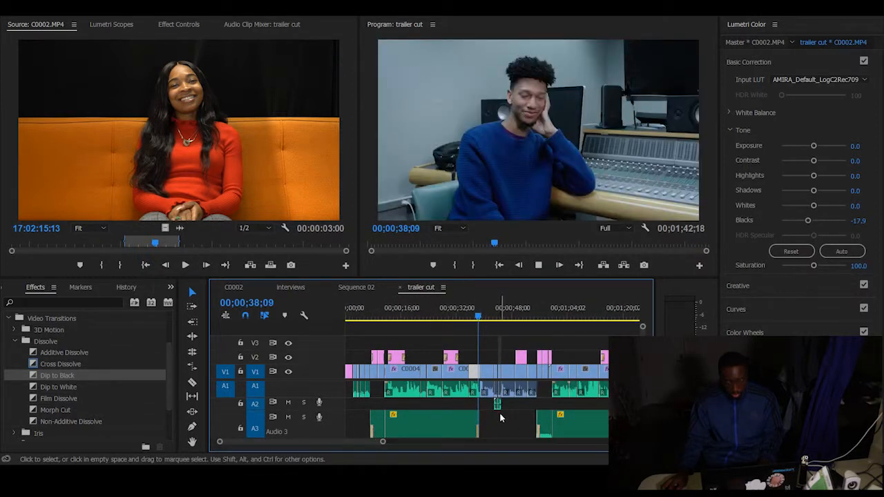
{"action": "key", "text": "space"}
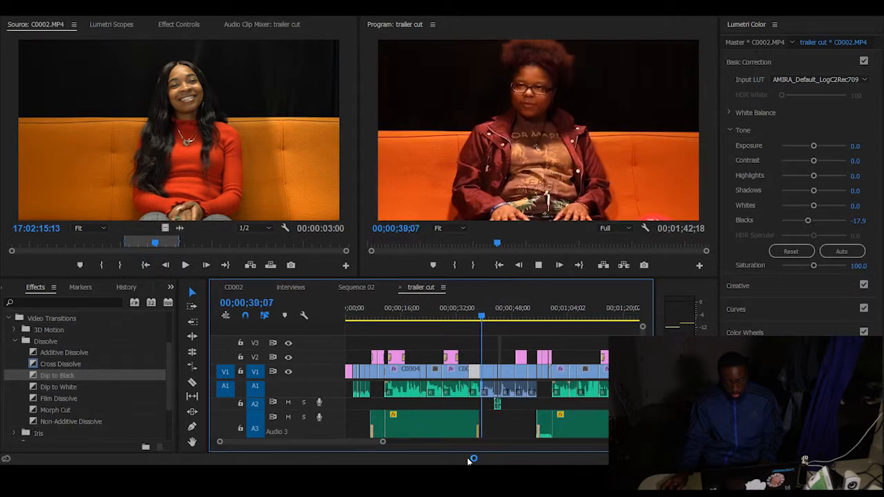
{"action": "key", "text": "space"}
Apply Dip to Black to the end of C0002.MP4 before assinsanity clips.mp4 and preview it up to 00;00;39;10.
{"action": "left_click_drag", "start_coordinate": [383, 445], "coordinate": [331, 449]}
{"action": "left_click_drag", "start_coordinate": [118, 377], "coordinate": [480, 374]}
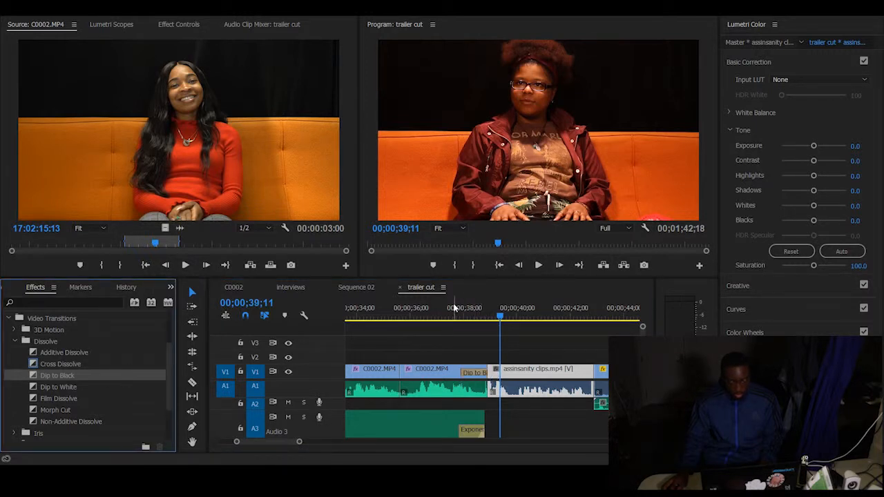
{"action": "left_click", "coordinate": [454, 307]}
{"action": "key", "text": "space"}
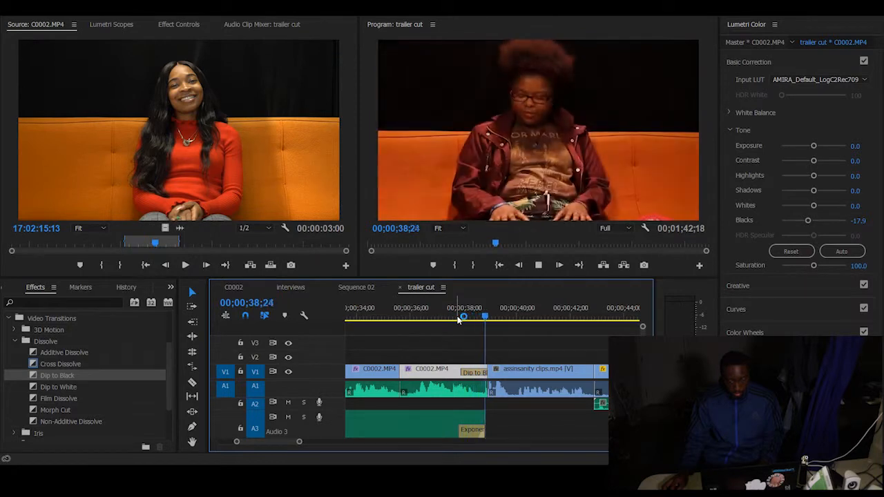
{"action": "key", "text": "space"}
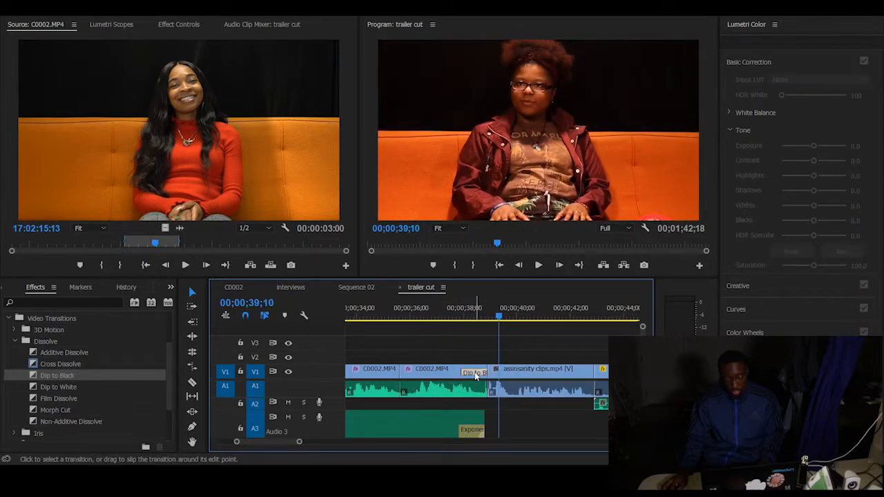
Shift the Dip to Black to straddle the cut into assinsanity clips.mp4 and play it up to 00;00;39;28.
{"action": "left_click_drag", "start_coordinate": [475, 374], "coordinate": [484, 366]}
{"action": "left_click_drag", "start_coordinate": [470, 311], "coordinate": [458, 315]}
{"action": "key", "text": "space"}
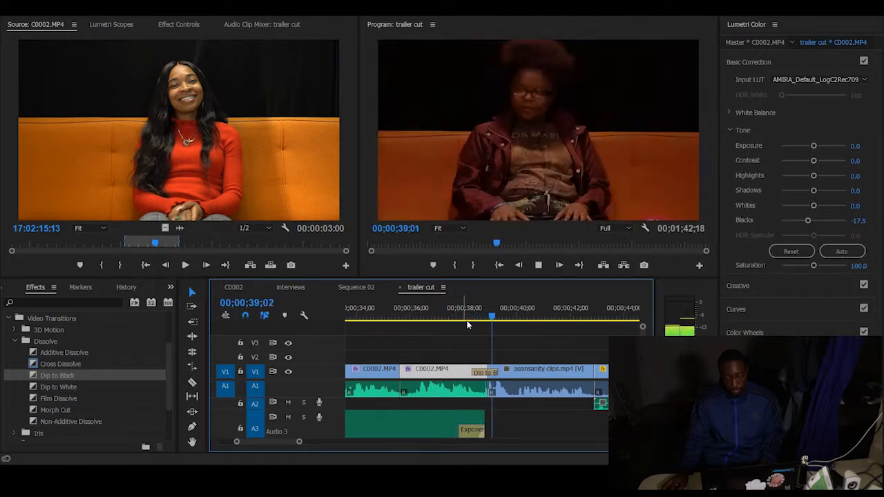
{"action": "key", "text": "space"}
Delete the Dip to Black transition between C0002.MP4 and assinsanity clips.mp4 on V1.
{"action": "left_click", "coordinate": [490, 373]}
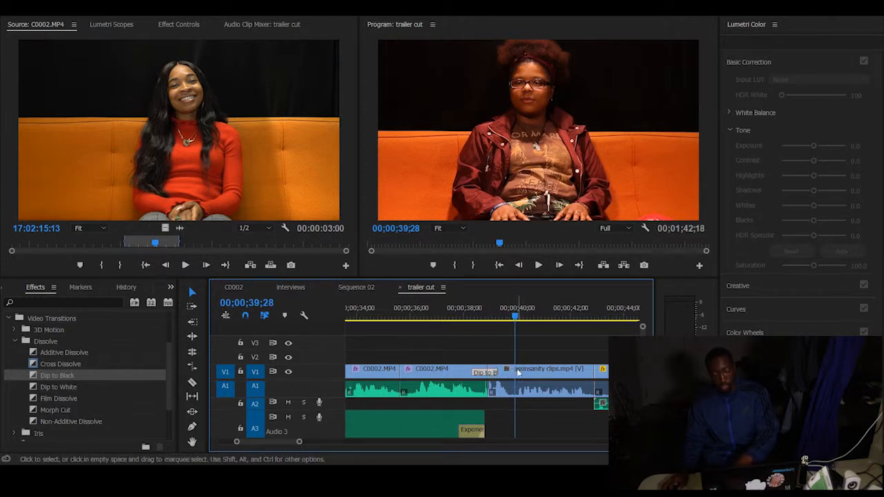
{"action": "key", "text": "Delete"}
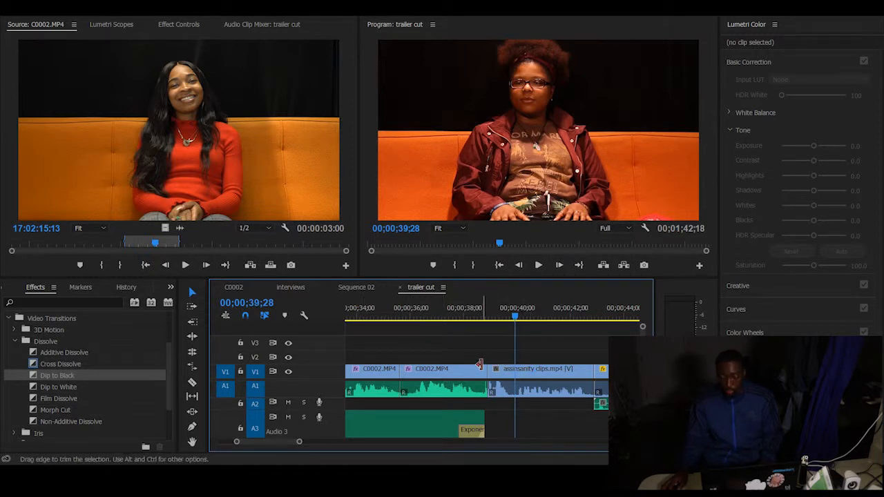
{"action": "scroll", "coordinate": [484, 367], "scroll_direction": "right", "scroll_amount": 1}
{"action": "left_click_drag", "start_coordinate": [486, 369], "coordinate": [470, 371]}
Examine the trailer's clips, name titles and transitions at several points, from 00;00;48;05 back to 00;00;17;07.
{"action": "scroll", "coordinate": [477, 369], "scroll_direction": "right", "scroll_amount": 7}
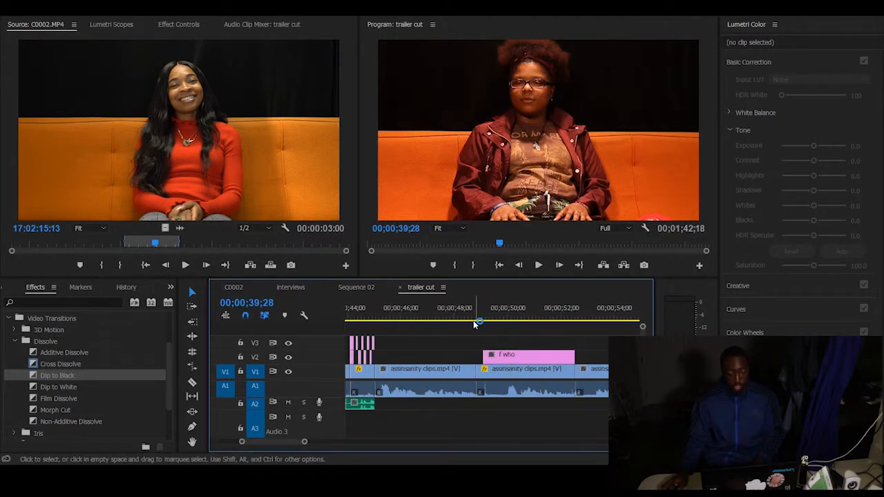
{"action": "left_click", "coordinate": [461, 314]}
{"action": "scroll", "coordinate": [463, 318], "scroll_direction": "left", "scroll_amount": 10}
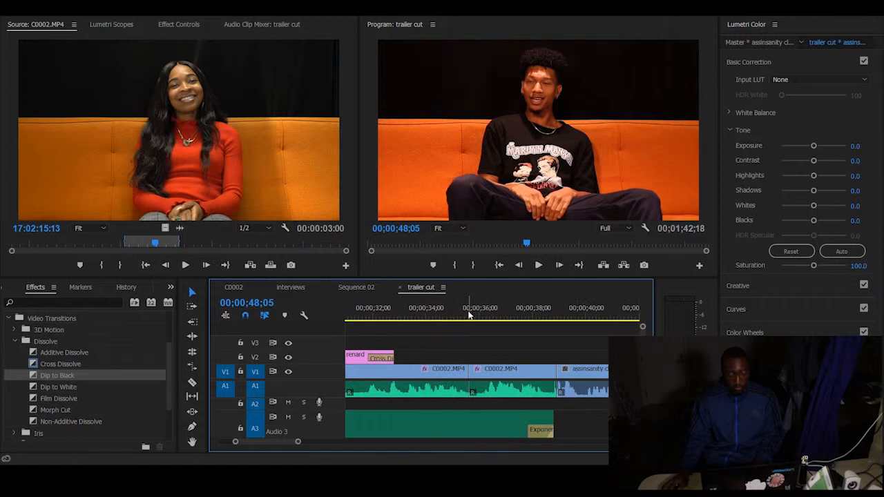
{"action": "left_click", "coordinate": [489, 314]}
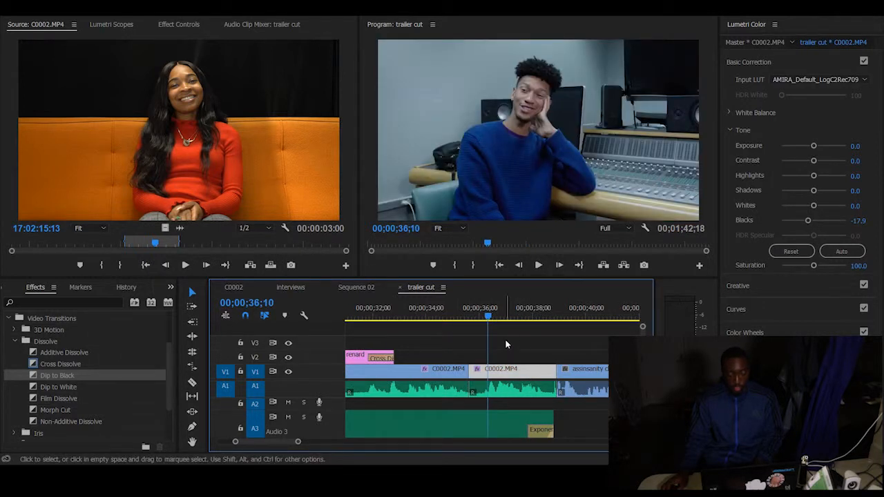
{"action": "scroll", "coordinate": [546, 349], "scroll_direction": "left", "scroll_amount": 4}
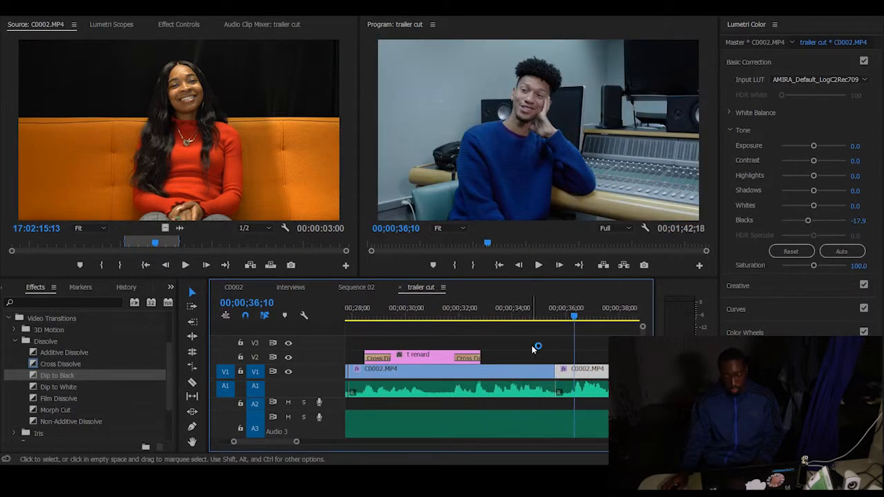
{"action": "scroll", "coordinate": [507, 311], "scroll_direction": "left", "scroll_amount": 1}
{"action": "left_click", "coordinate": [506, 317]}
{"action": "scroll", "coordinate": [483, 320], "scroll_direction": "left", "scroll_amount": 15}
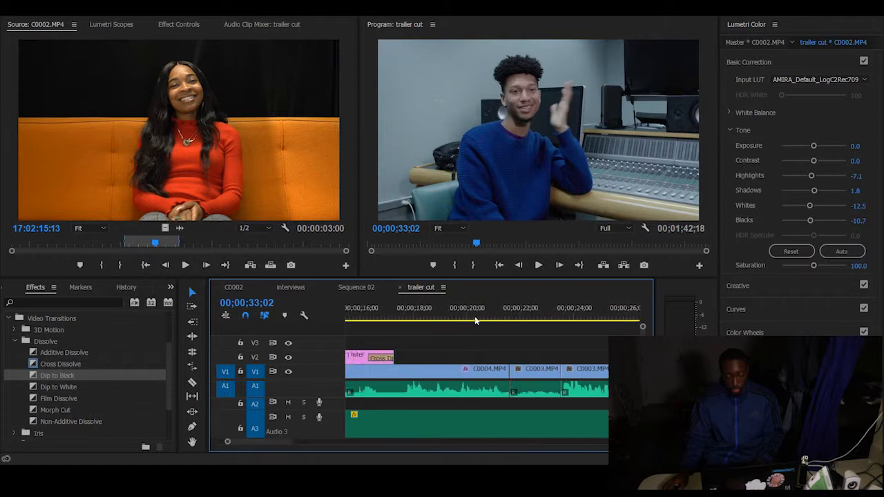
{"action": "left_click", "coordinate": [474, 322]}
{"action": "scroll", "coordinate": [474, 321], "scroll_direction": "left", "scroll_amount": 12}
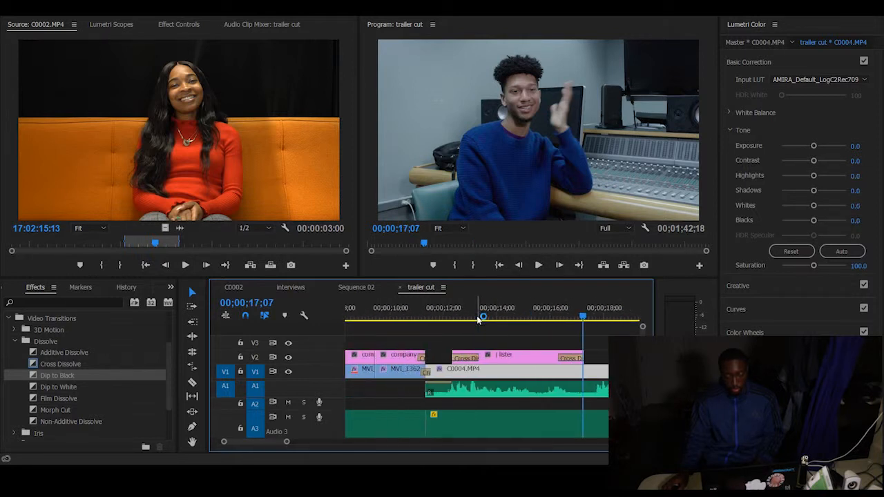
{"action": "scroll", "coordinate": [505, 324], "scroll_direction": "right", "scroll_amount": 8}
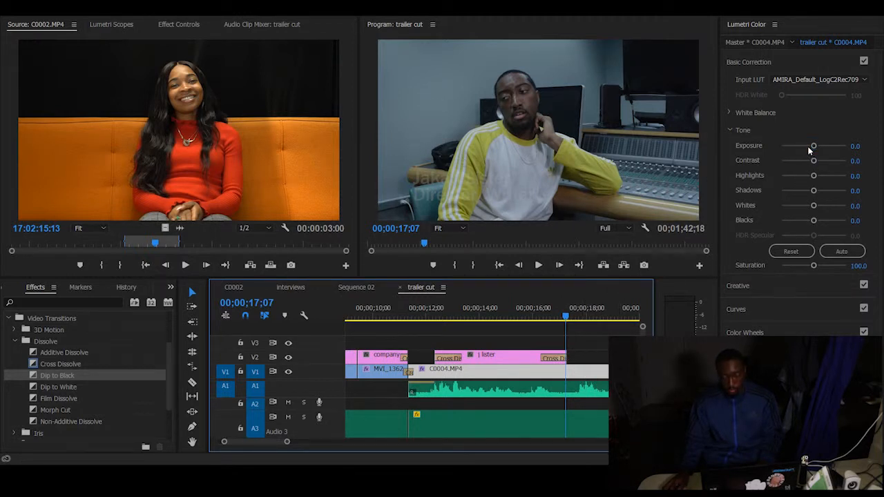
Set C0004.MP4's tone to Exposure 0.4, Contrast 8.9, Highlights 8.9, Shadows -12.5, Whites 8.9 and Blacks 10.7 in Lumetri Color.
{"action": "left_click_drag", "start_coordinate": [814, 147], "coordinate": [818, 149]}
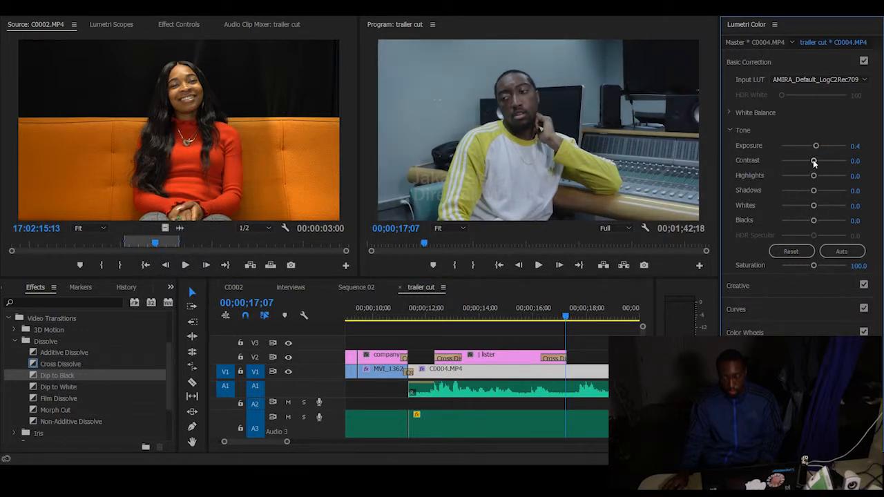
{"action": "left_click_drag", "start_coordinate": [816, 163], "coordinate": [816, 167]}
{"action": "left_click_drag", "start_coordinate": [814, 177], "coordinate": [822, 179]}
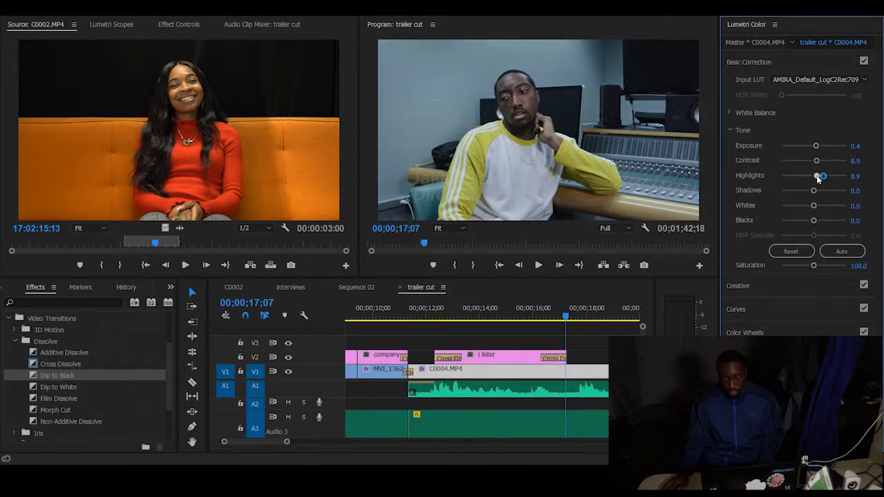
{"action": "mouse_move", "coordinate": [820, 192]}
{"action": "left_mouse_down"}
{"action": "mouse_move", "coordinate": [803, 209]}
{"action": "mouse_move", "coordinate": [851, 204]}
{"action": "mouse_move", "coordinate": [760, 208]}
{"action": "mouse_move", "coordinate": [821, 205]}
{"action": "left_mouse_up"}
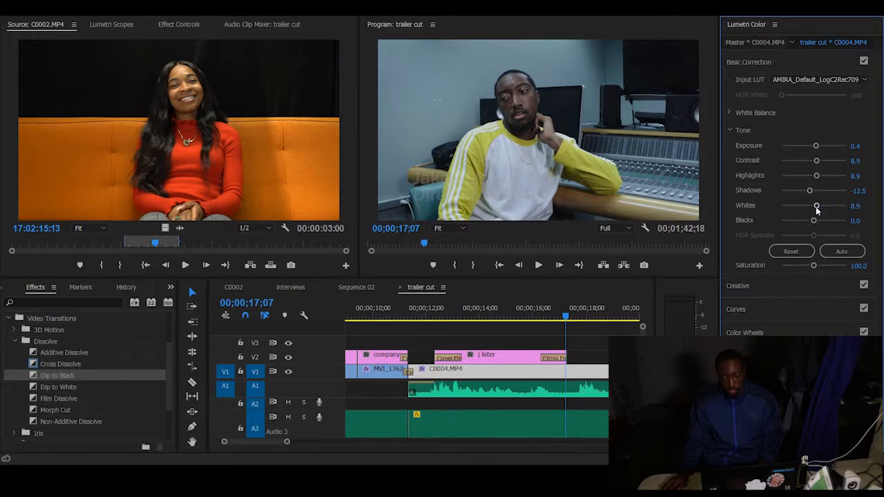
{"action": "left_click_drag", "start_coordinate": [813, 218], "coordinate": [860, 223]}
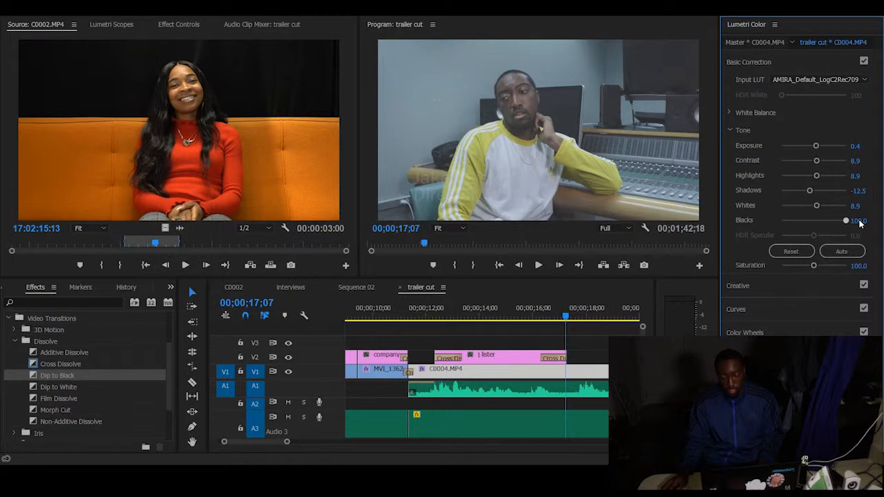
{"action": "left_click_drag", "start_coordinate": [843, 223], "coordinate": [817, 228]}
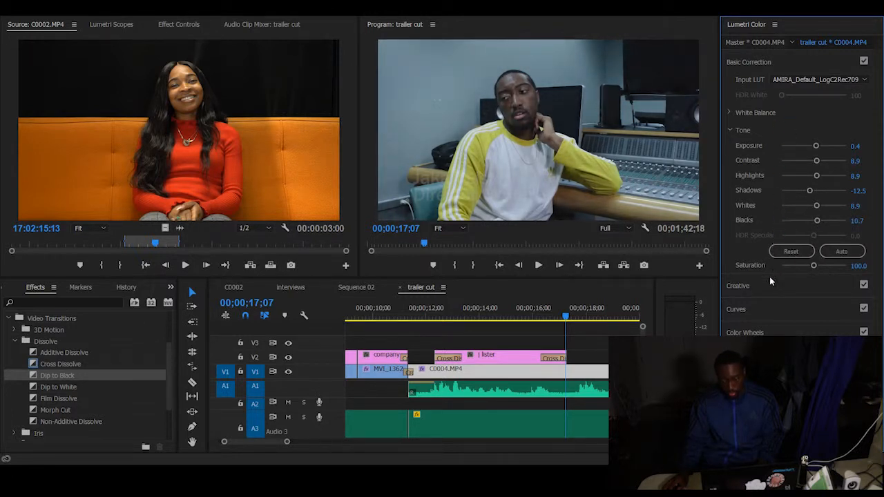
Tint C0004.MP4's midtones and highlights toward yellow and its shadows toward blue with the Lumetri color wheels.
{"action": "left_click", "coordinate": [759, 333]}
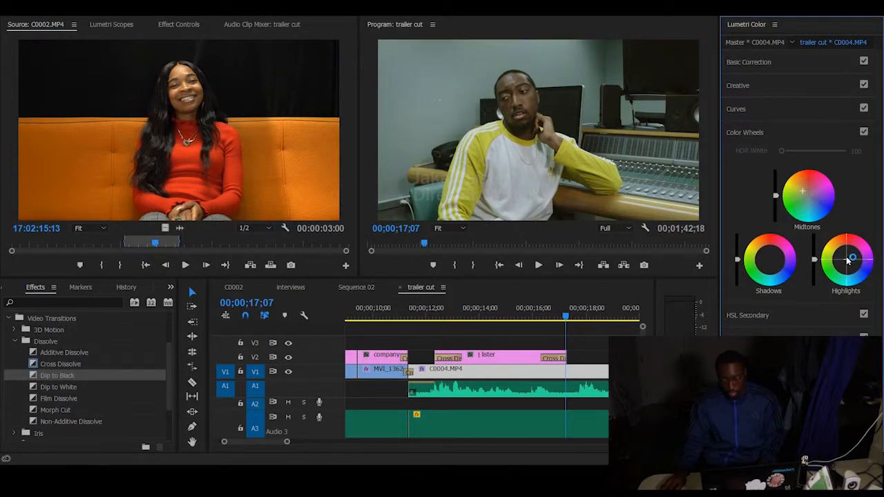
{"action": "left_click_drag", "start_coordinate": [846, 259], "coordinate": [832, 251]}
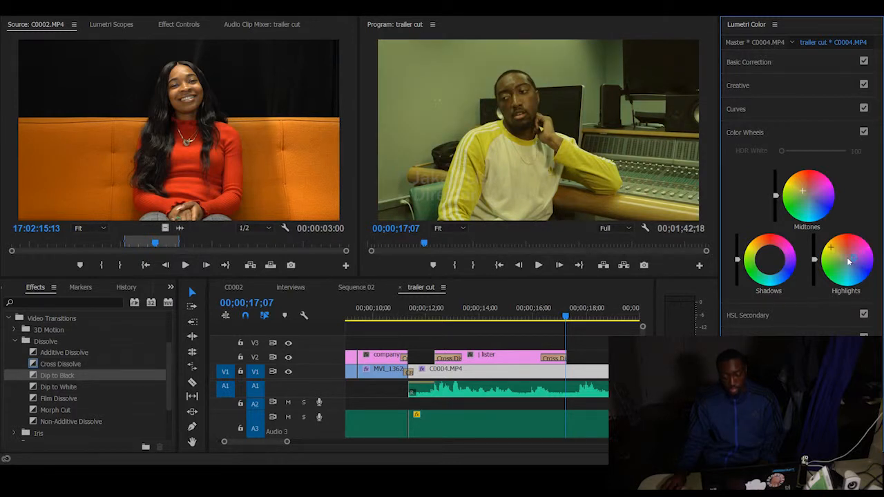
{"action": "left_click", "coordinate": [757, 253]}
{"action": "left_click", "coordinate": [786, 268]}
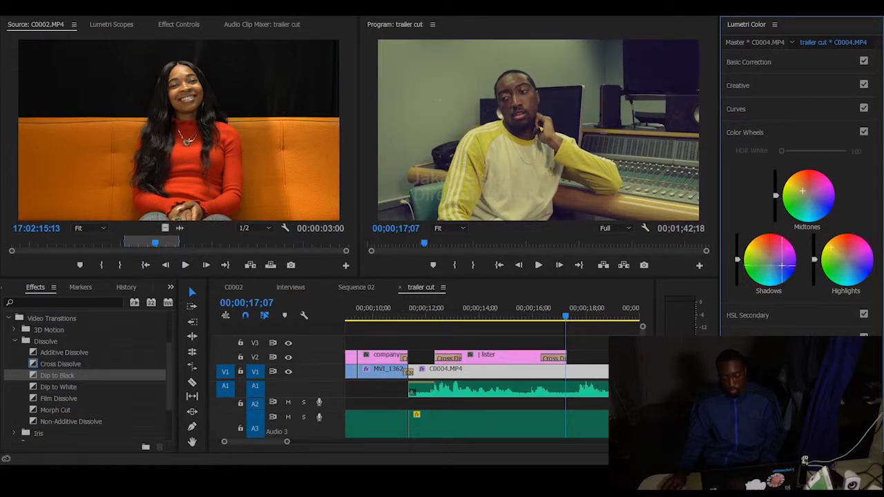
Shift C0004.MP4's highlights slightly toward magenta near the wheel's centre and push its midtones further toward yellow.
{"action": "double_click", "coordinate": [842, 271]}
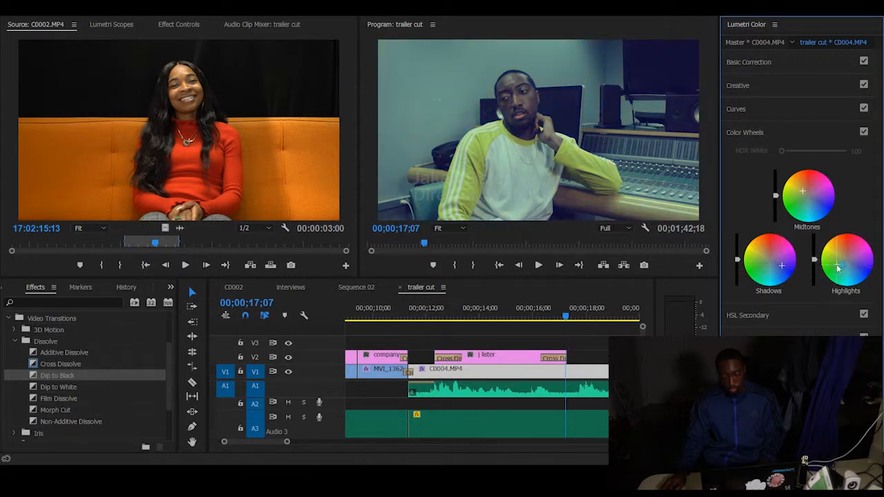
{"action": "mouse_move", "coordinate": [852, 264]}
{"action": "left_mouse_down"}
{"action": "mouse_move", "coordinate": [842, 251]}
{"action": "mouse_move", "coordinate": [849, 258]}
{"action": "left_mouse_up"}
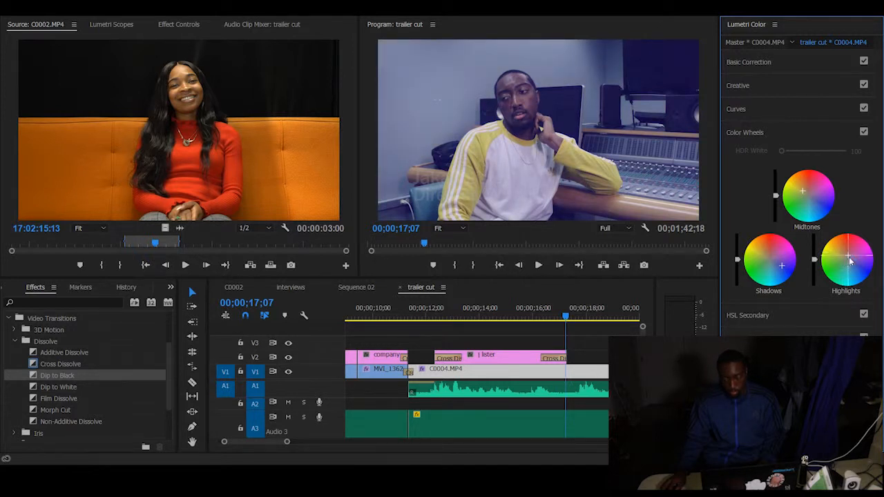
{"action": "left_click_drag", "start_coordinate": [851, 261], "coordinate": [852, 257]}
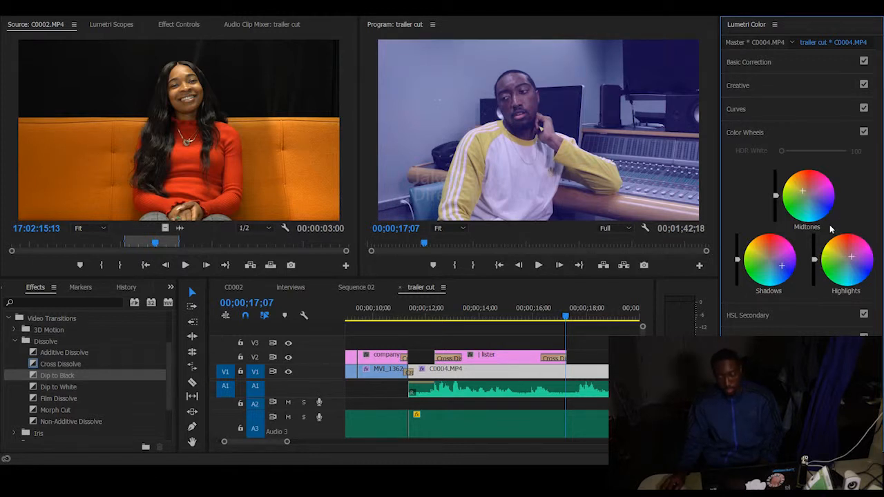
{"action": "left_click_drag", "start_coordinate": [805, 194], "coordinate": [818, 199]}
{"action": "double_click", "coordinate": [806, 197]}
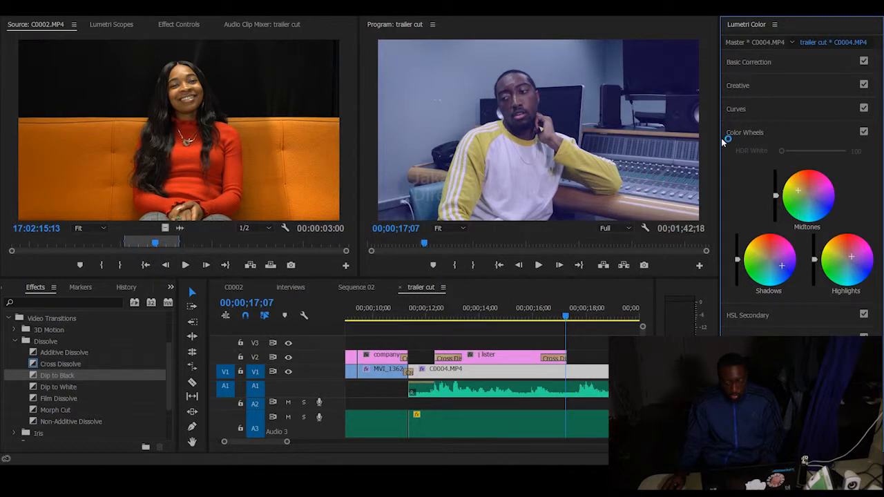
Play the color-graded C0004.MP4 interview from 00;00;15;00 to 00;00;17;20.
{"action": "left_click", "coordinate": [542, 313]}
{"action": "key", "text": "j"}
{"action": "key", "text": "j"}
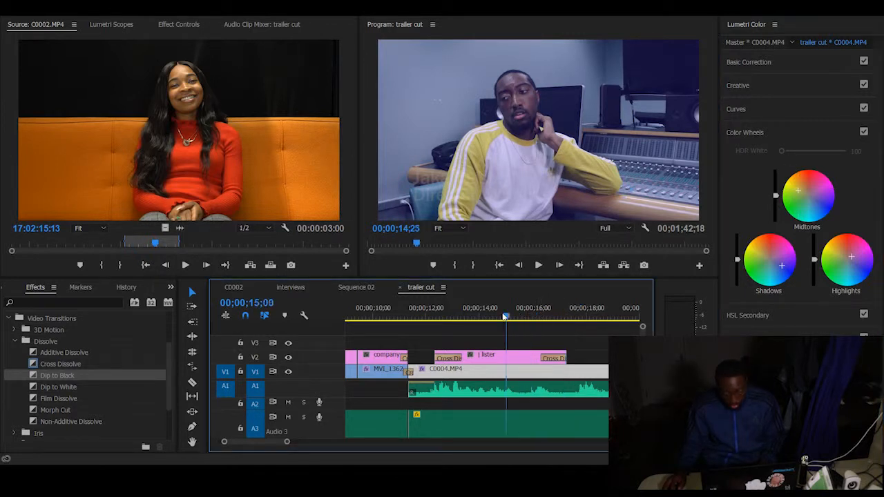
{"action": "key", "text": "l"}
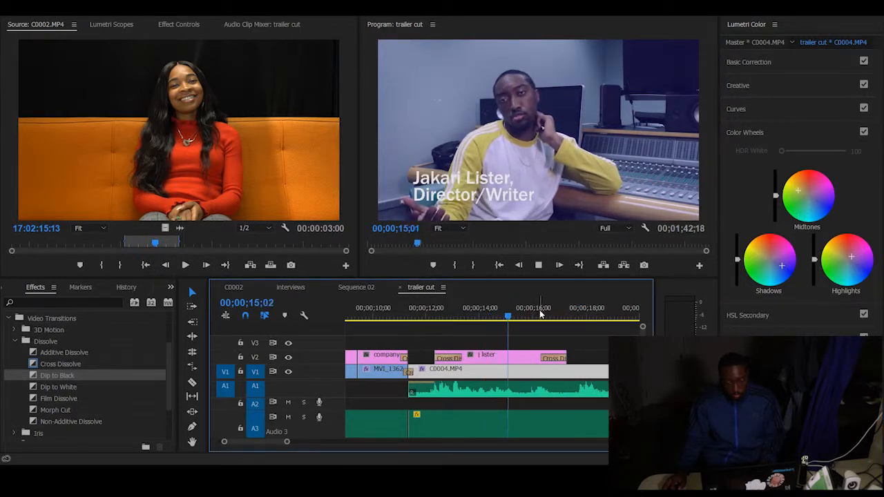
{"action": "key", "text": "k"}
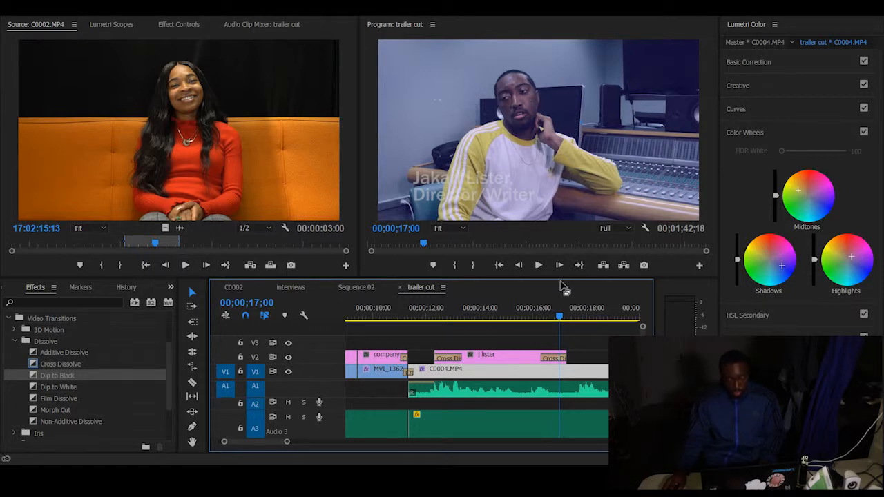
{"action": "key", "text": "space"}
{"action": "key", "text": "space"}
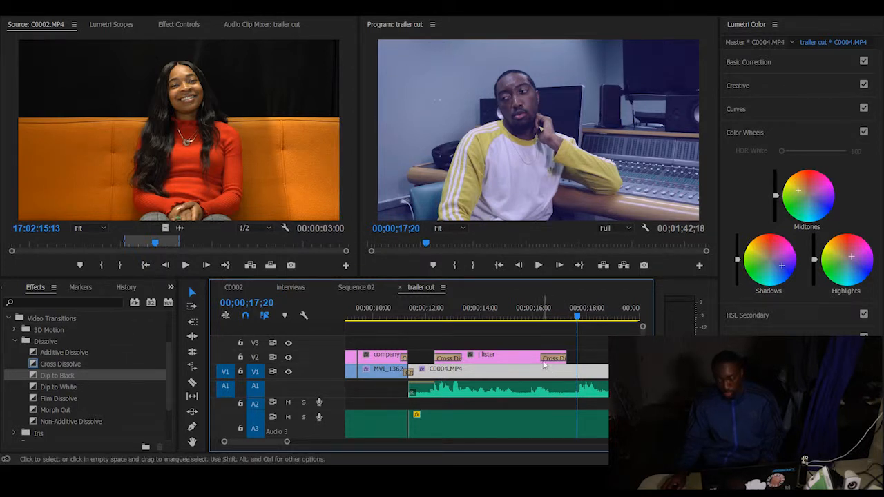
Select the STE-002.wav audio clip on A1 beneath C0004.MP4.
{"action": "scroll", "coordinate": [502, 382], "scroll_direction": "down", "scroll_amount": 3}
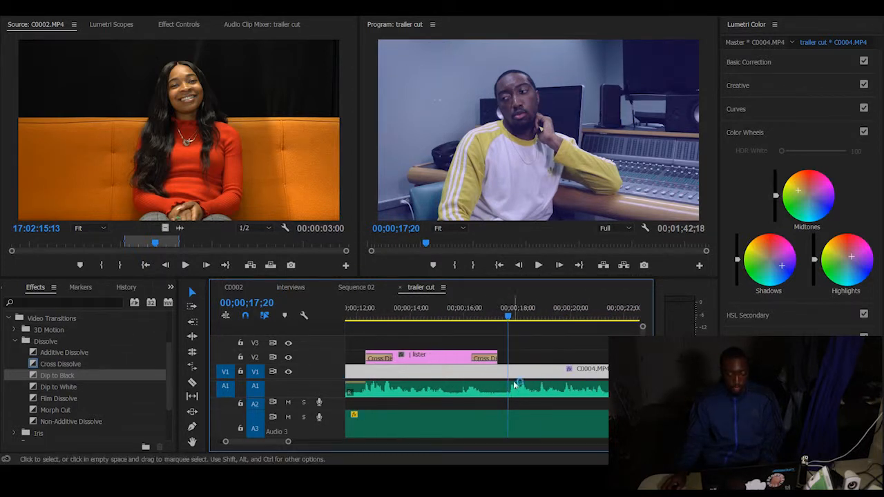
{"action": "left_click", "coordinate": [565, 339]}
{"action": "left_click", "coordinate": [533, 335]}
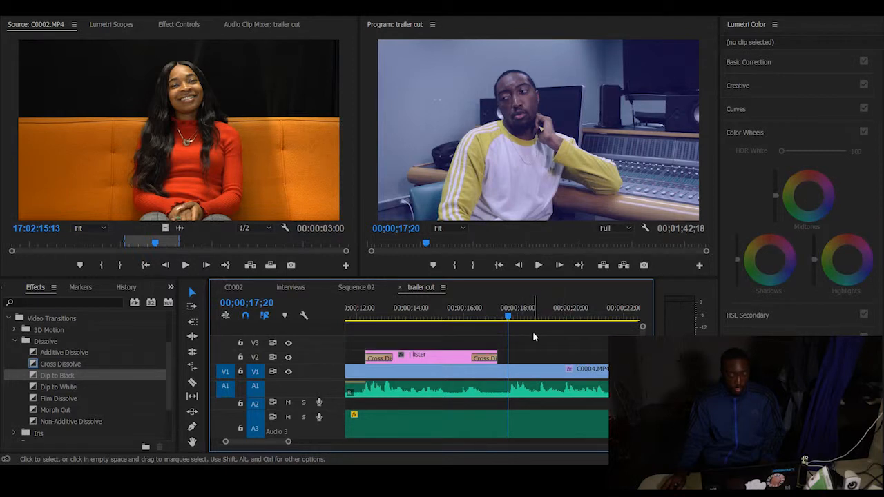
{"action": "left_click", "coordinate": [546, 391]}
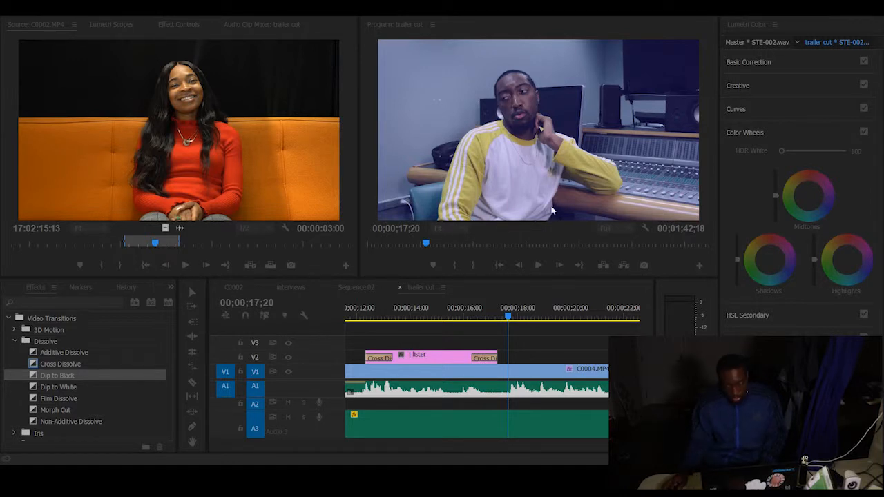
{"action": "left_click", "coordinate": [503, 222]}
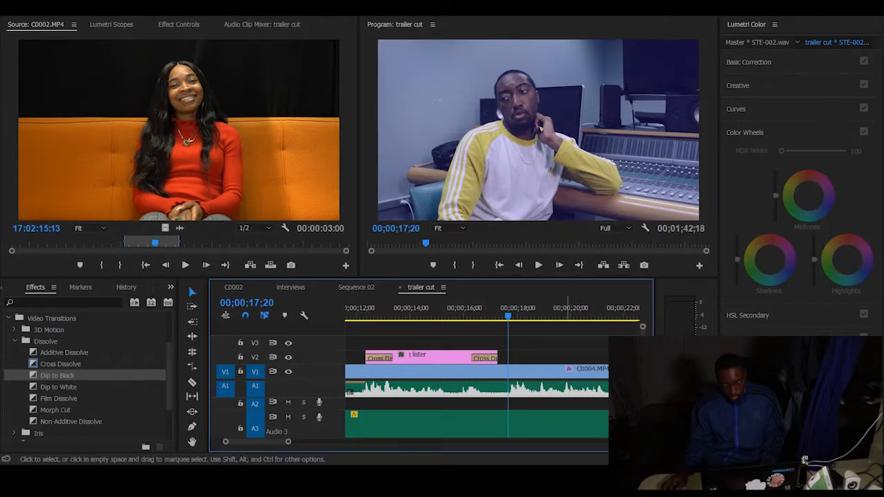
Examine the clip, title and audio layout across the trailer cut sequence, and view the frame at 00;00;36;11.
{"action": "left_click", "coordinate": [583, 343]}
{"action": "scroll", "coordinate": [584, 343], "scroll_direction": "down", "scroll_amount": 2}
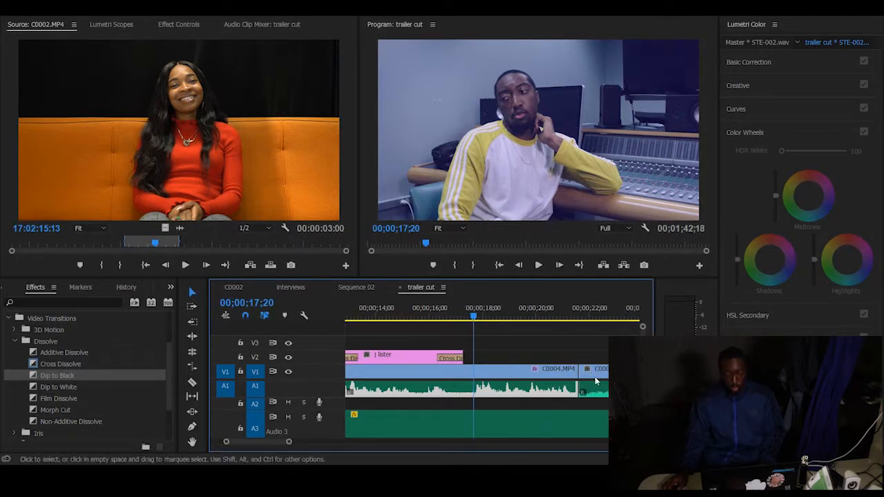
{"action": "left_click_drag", "start_coordinate": [289, 442], "coordinate": [349, 442]}
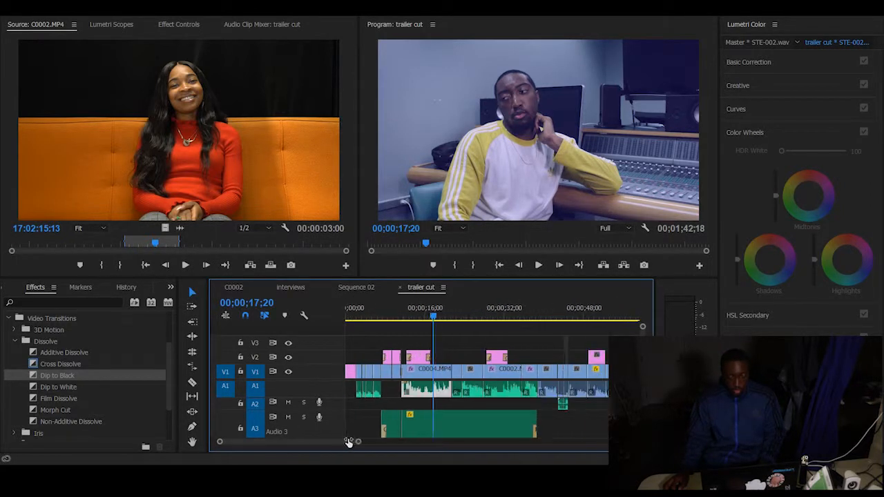
{"action": "scroll", "coordinate": [440, 343], "scroll_direction": "down", "scroll_amount": 5}
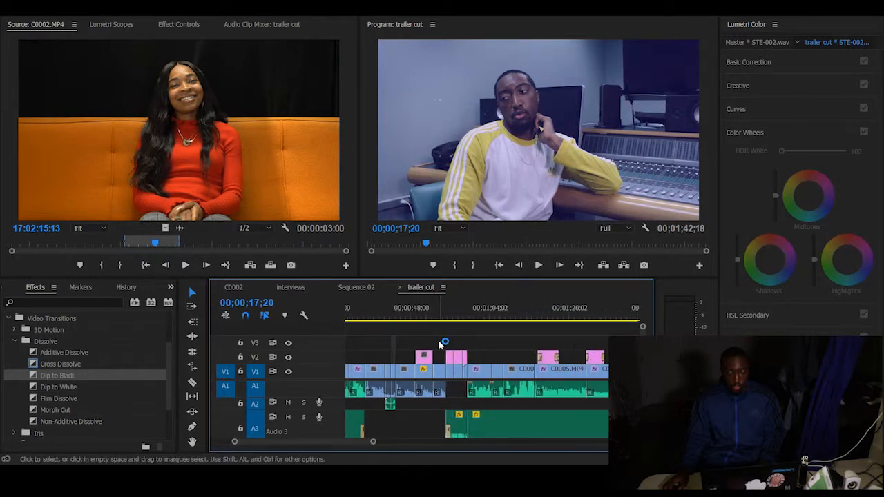
{"action": "scroll", "coordinate": [473, 333], "scroll_direction": "up", "scroll_amount": 5}
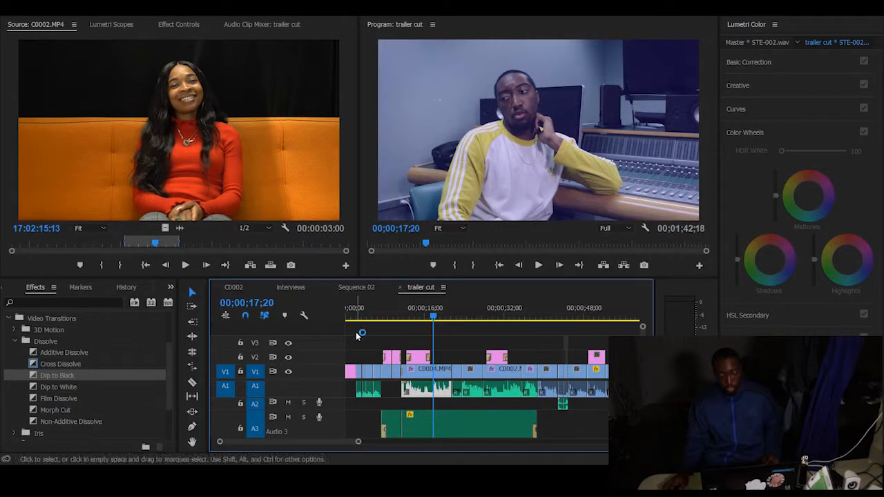
{"action": "scroll", "coordinate": [384, 322], "scroll_direction": "down", "scroll_amount": 2}
{"action": "scroll", "coordinate": [404, 330], "scroll_direction": "down", "scroll_amount": 4}
{"action": "left_click", "coordinate": [422, 316]}
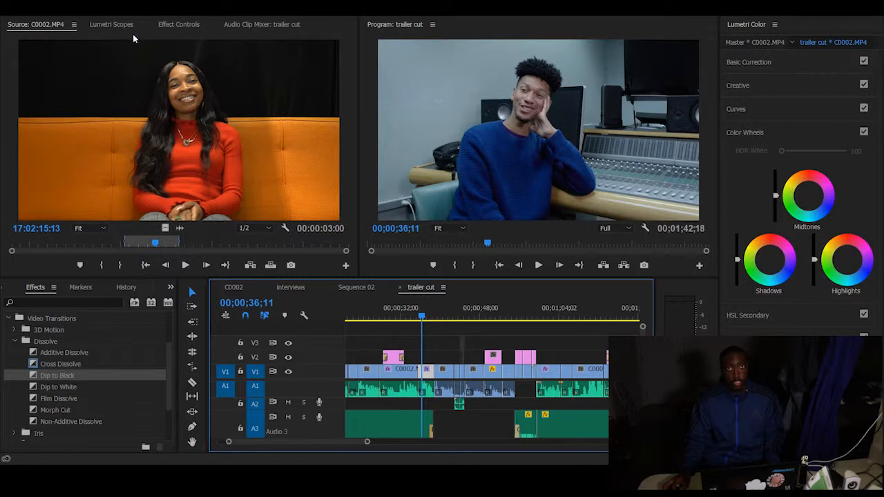
Play the trailer's opening from the start to 00;00;02;28, and preview the C0004.MP4 interview up to 00;00;16;12.
{"action": "key", "text": "Home"}
{"action": "key", "text": "space"}
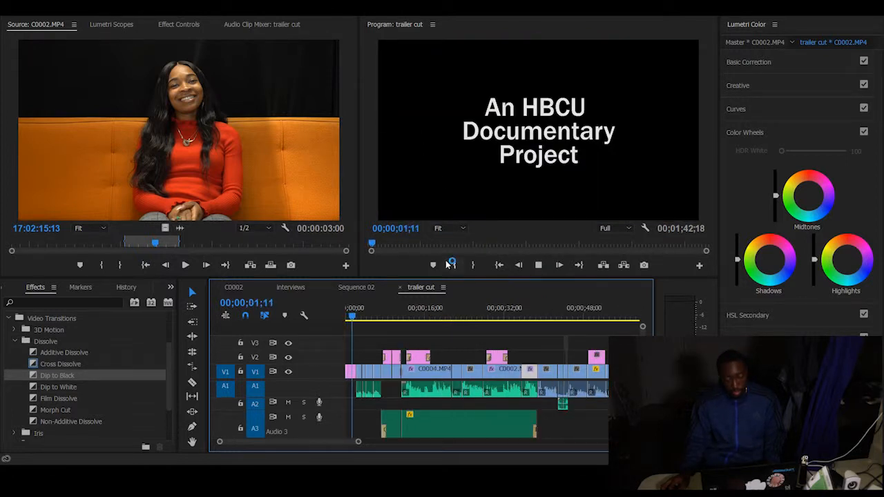
{"action": "key", "text": "space"}
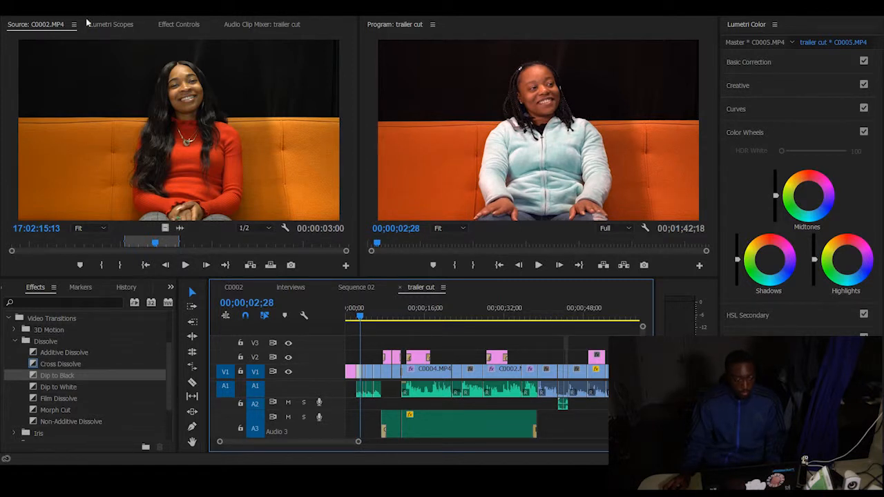
{"action": "left_click", "coordinate": [398, 316]}
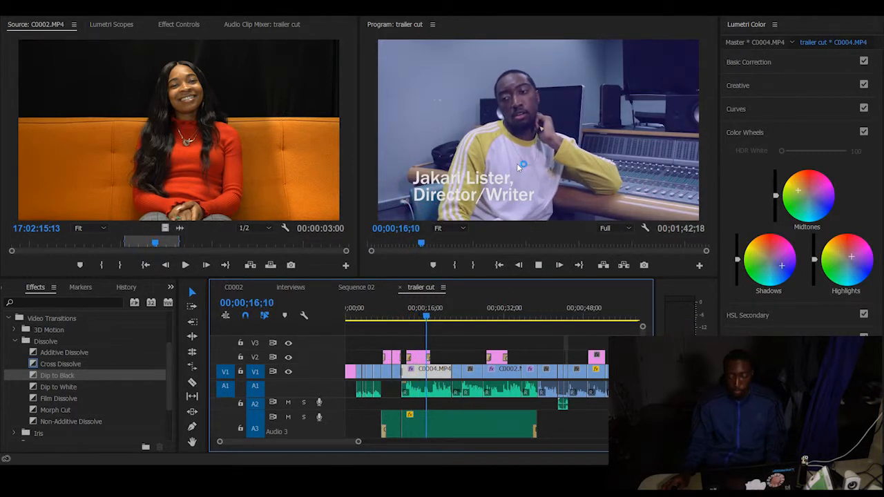
{"action": "key", "text": "space"}
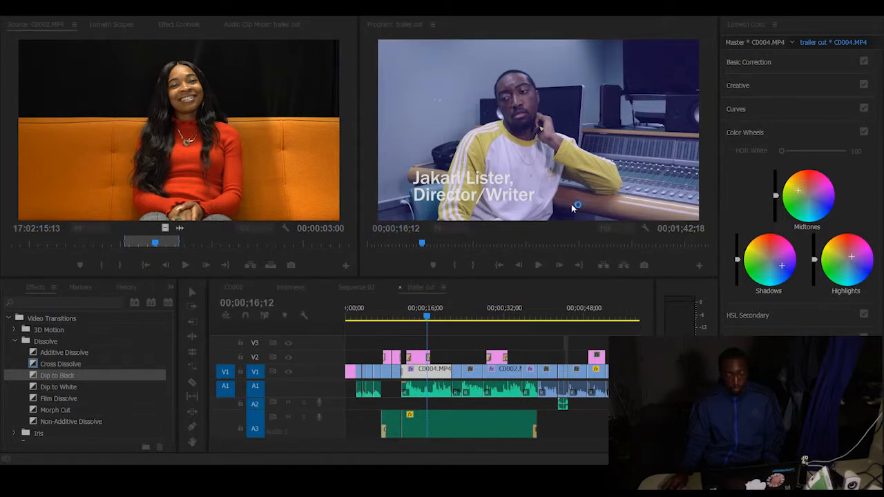
{"action": "left_click", "coordinate": [464, 404]}
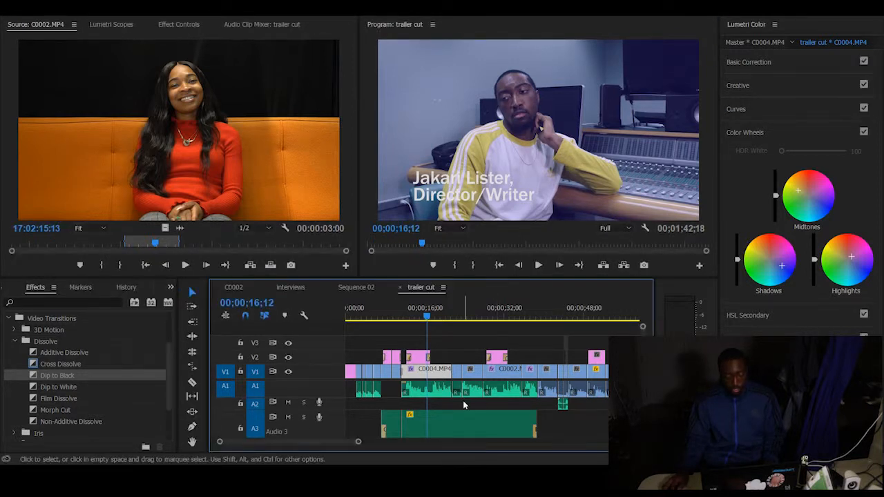
View the interviews sequence and return to the trailer cut sequence.
{"action": "left_click", "coordinate": [359, 289]}
{"action": "left_click", "coordinate": [297, 287]}
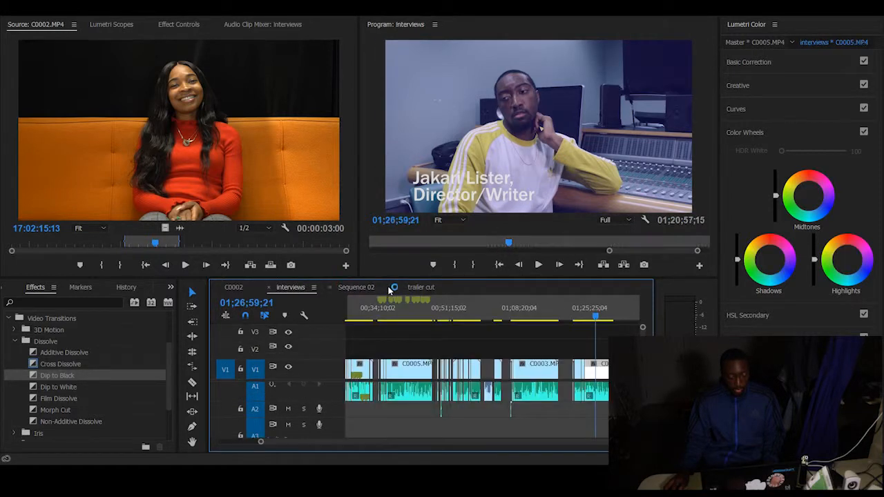
{"action": "left_click", "coordinate": [418, 288]}
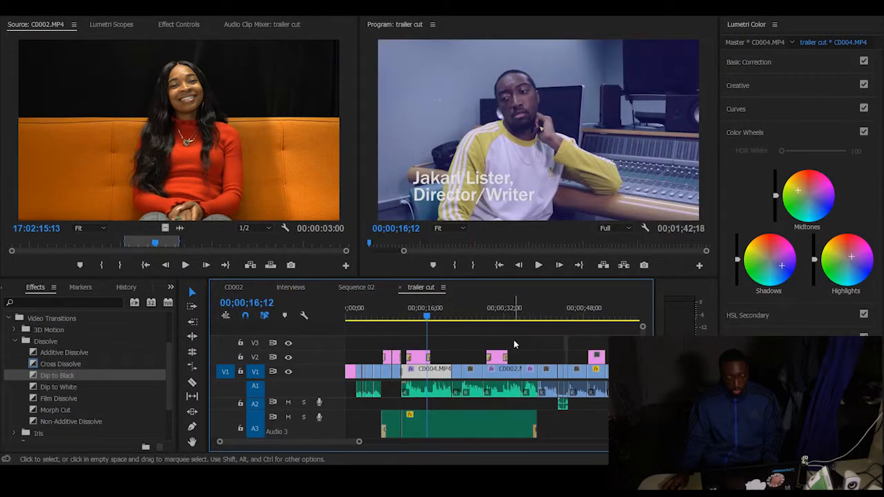
Show the whole trailer cut sequence in the timeline and open its media export settings.
{"action": "left_click_drag", "start_coordinate": [359, 442], "coordinate": [413, 443]}
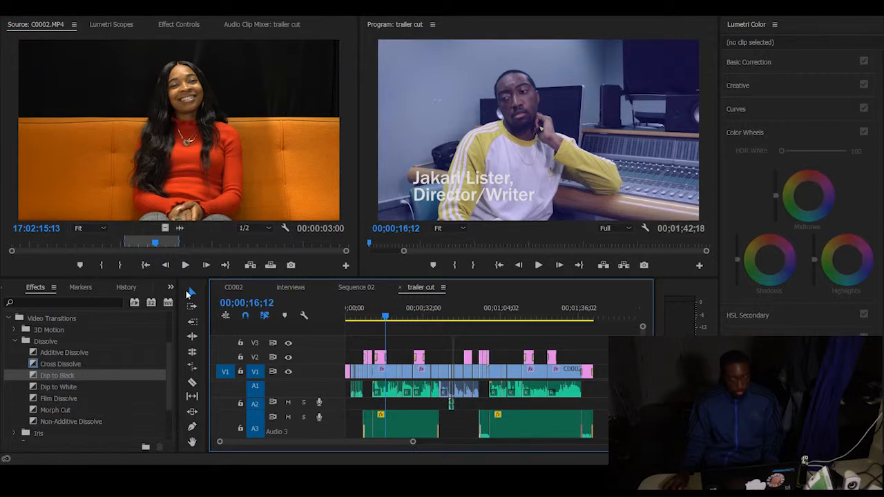
{"action": "key", "text": "ctrl+m"}
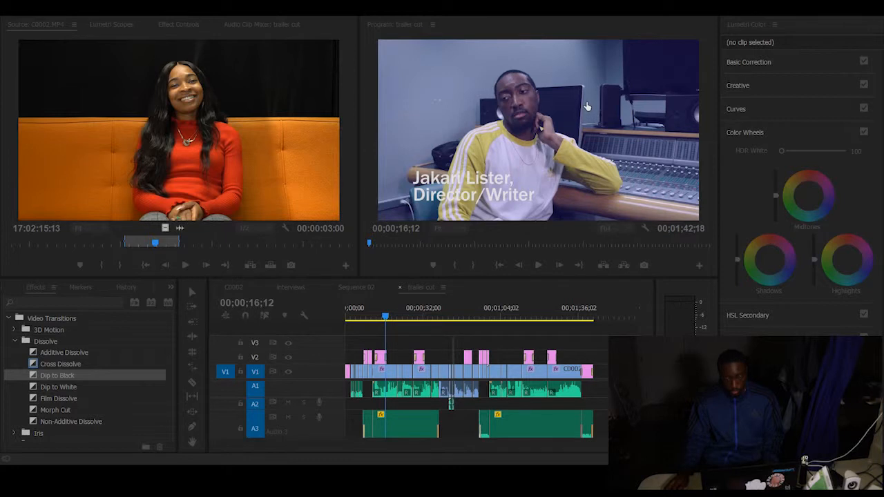